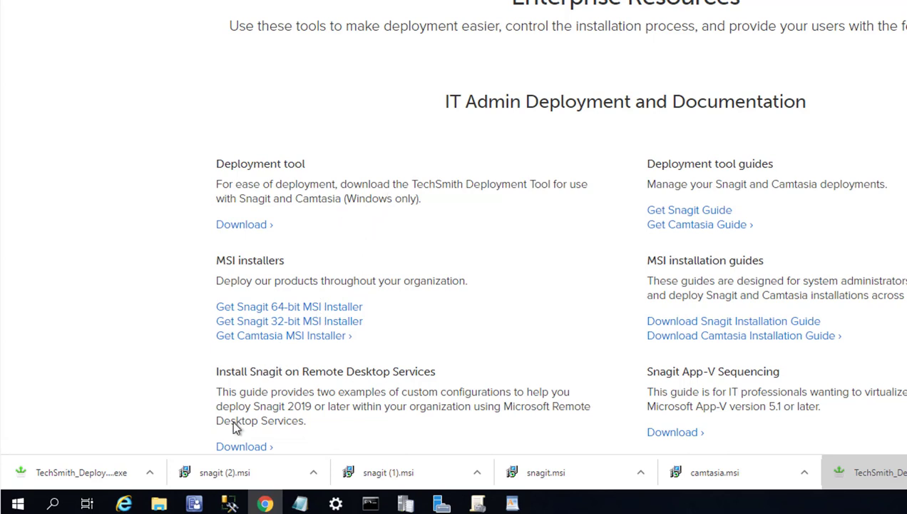
- Launch TechSmith_Deployment_Tool.exe from the SnagIT2020 network folder and open the snagit.msi package in it
{"action": "mouse_move", "coordinate": [159, 502]}
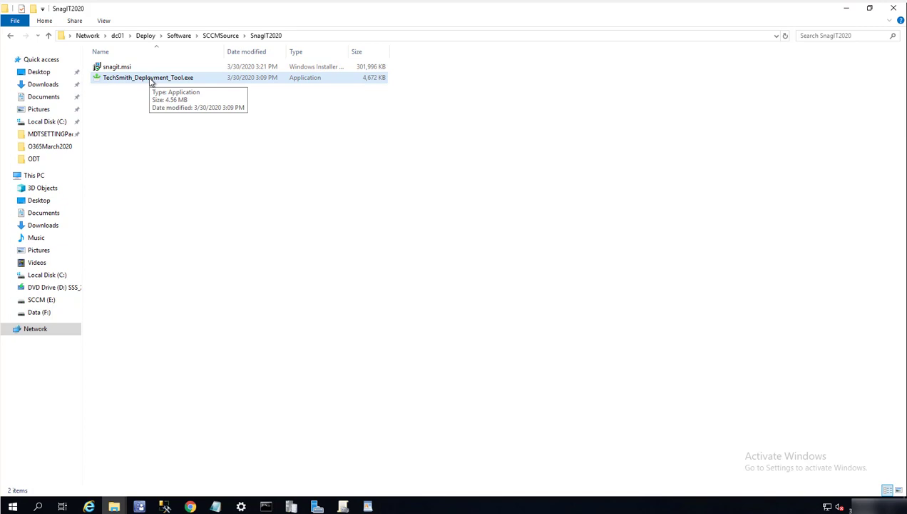
{"action": "double_click", "coordinate": [151, 78]}
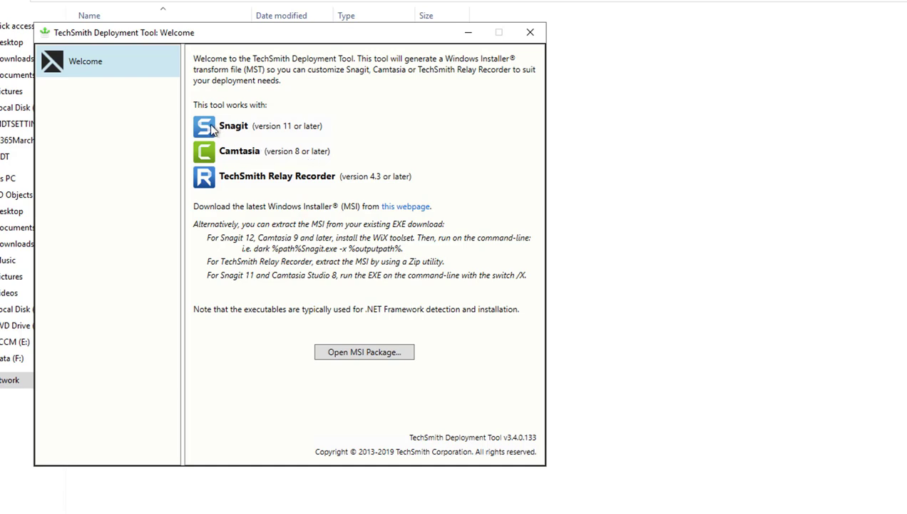
{"action": "left_click", "coordinate": [358, 357]}
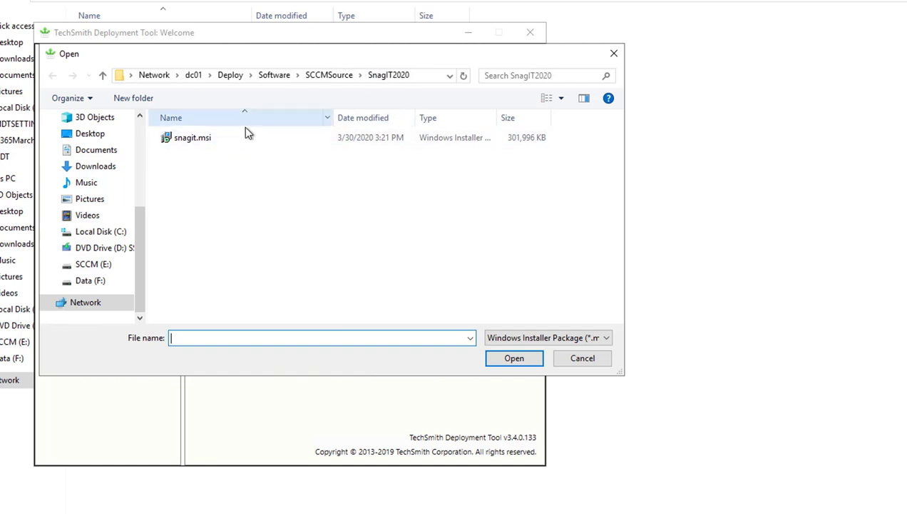
{"action": "left_click", "coordinate": [199, 140]}
{"action": "left_click", "coordinate": [512, 360]}
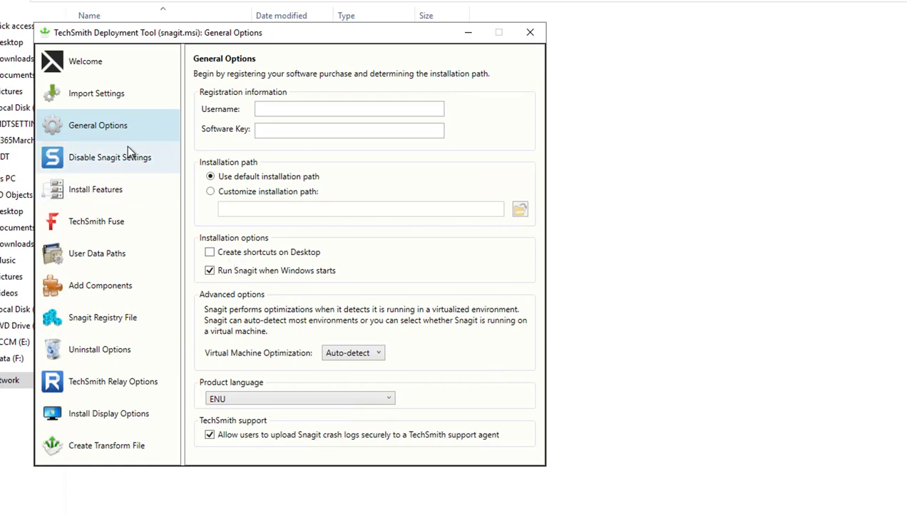
{"action": "left_click", "coordinate": [98, 99]}
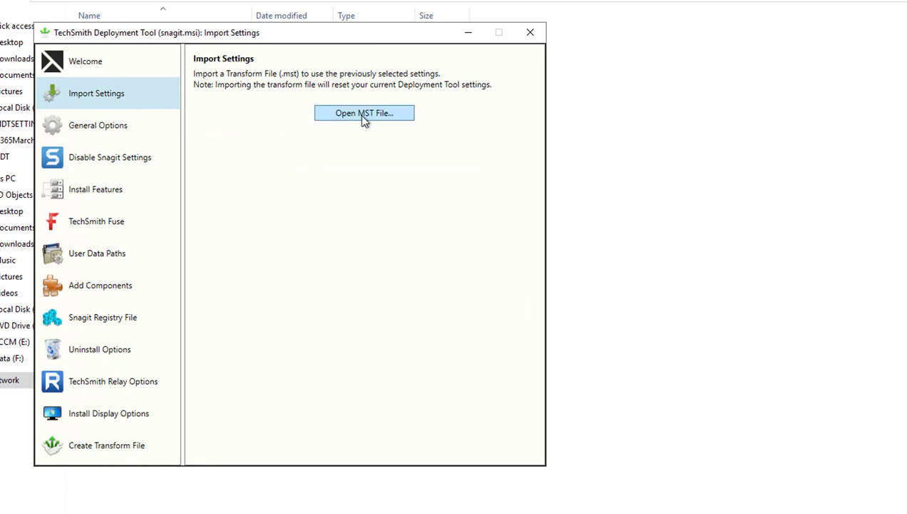
{"action": "left_click", "coordinate": [380, 116]}
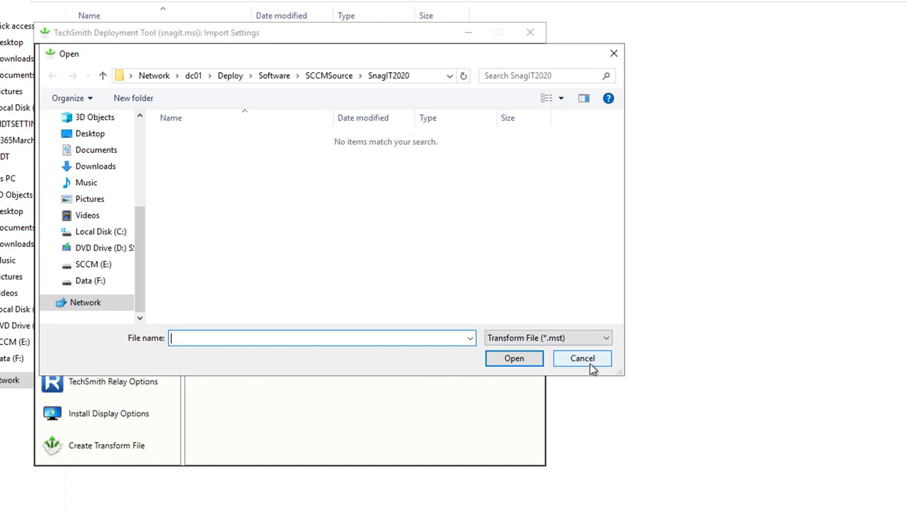
{"action": "left_click", "coordinate": [584, 359]}
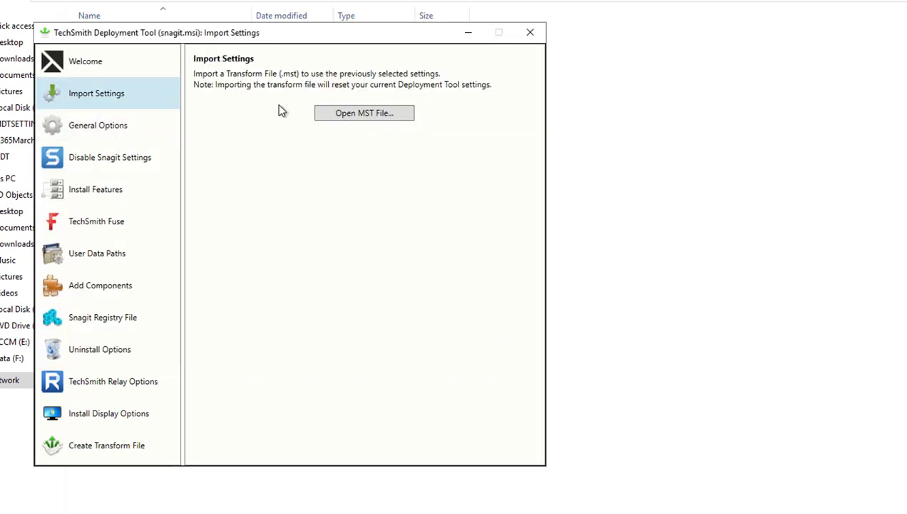
- Enter "My Company Name" as the registration username in the general options and move to the software key field
{"action": "left_click", "coordinate": [96, 131]}
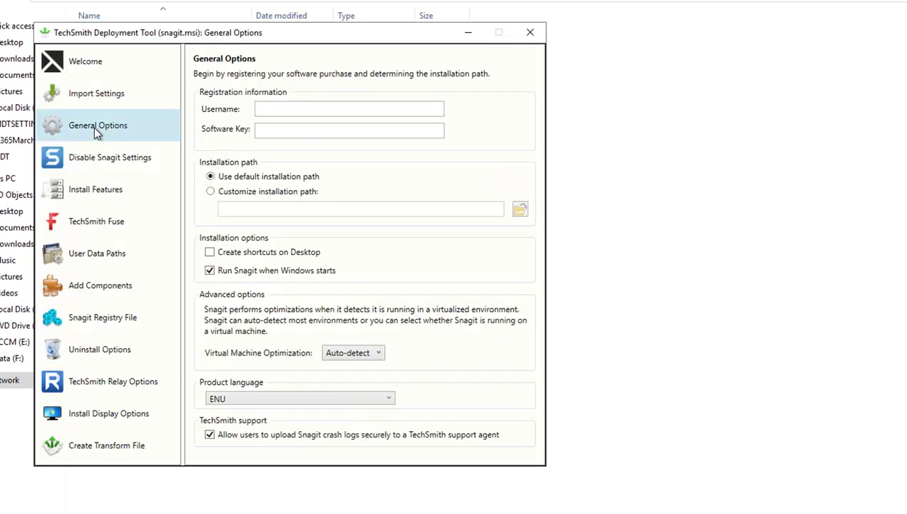
{"action": "left_click", "coordinate": [262, 109]}
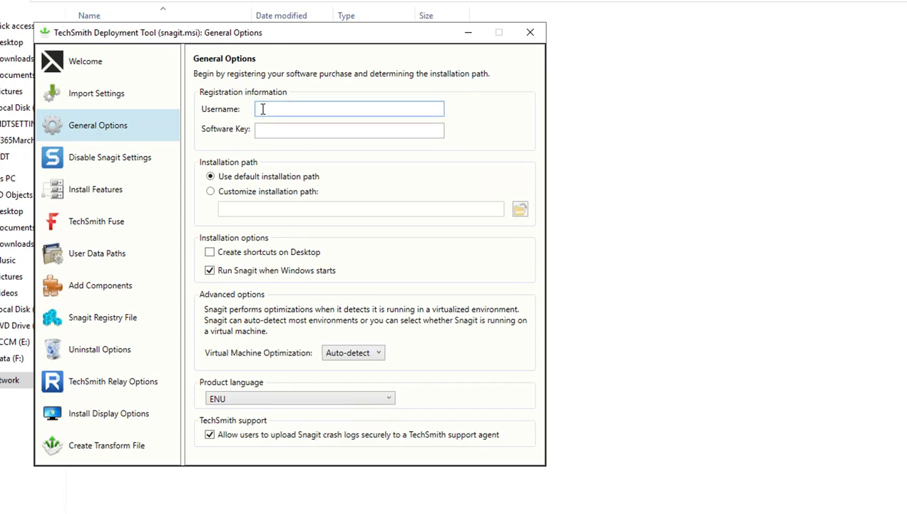
{"action": "type", "text": "My Company Name"}
{"action": "left_click", "coordinate": [277, 130]}
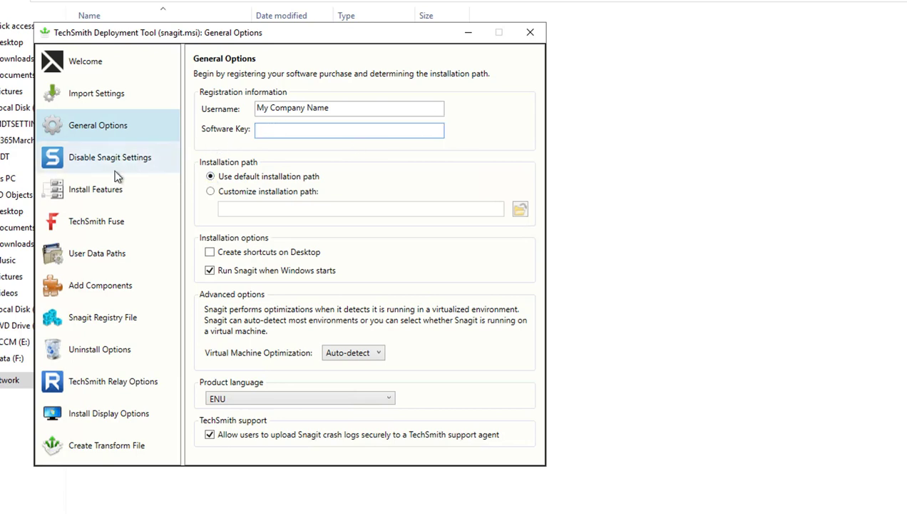
{"action": "left_click", "coordinate": [229, 193]}
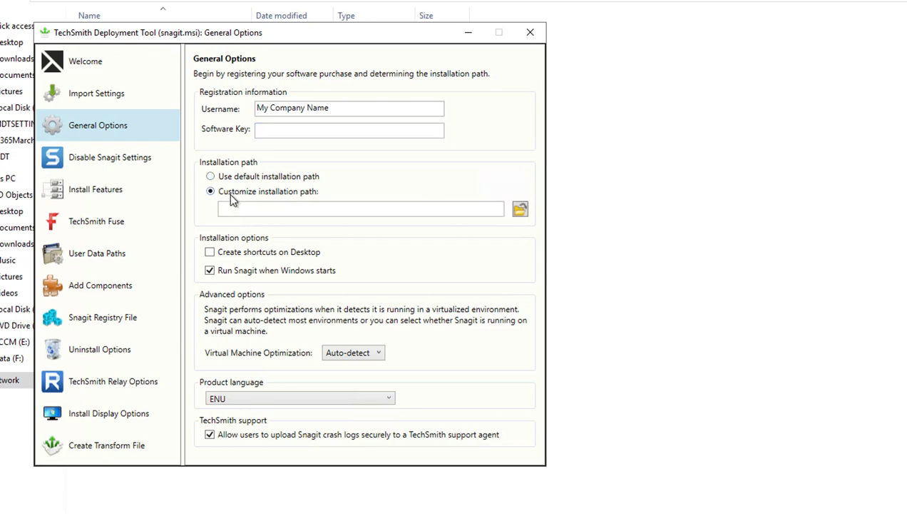
{"action": "left_click", "coordinate": [520, 209]}
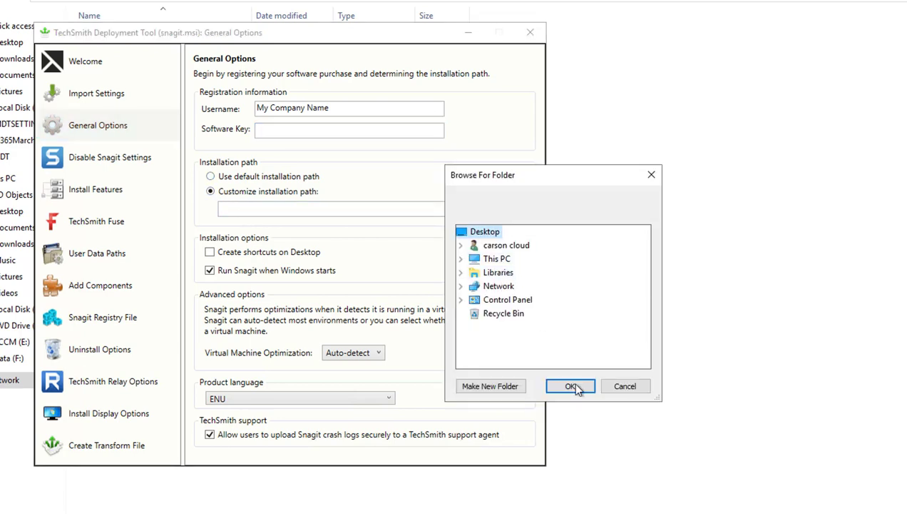
{"action": "left_click", "coordinate": [625, 386]}
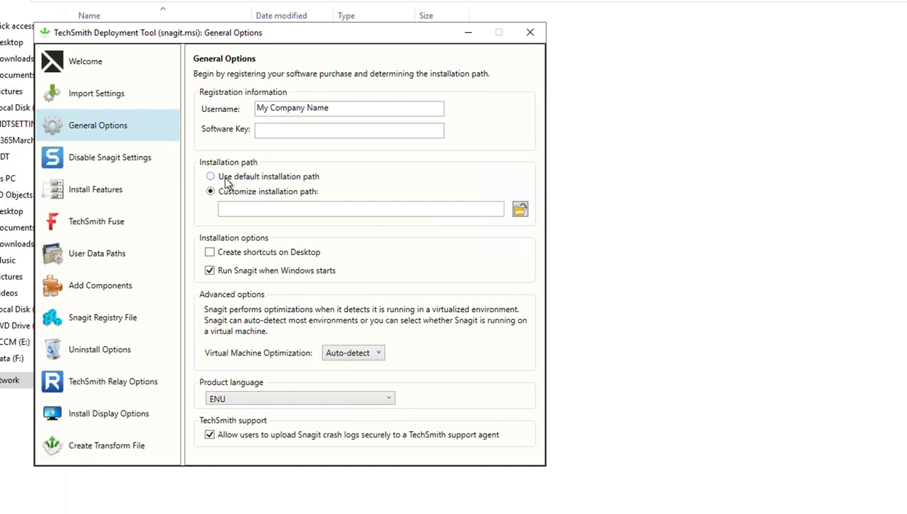
- Use the default installation path and enable the creation of desktop shortcuts
{"action": "left_click", "coordinate": [210, 177]}
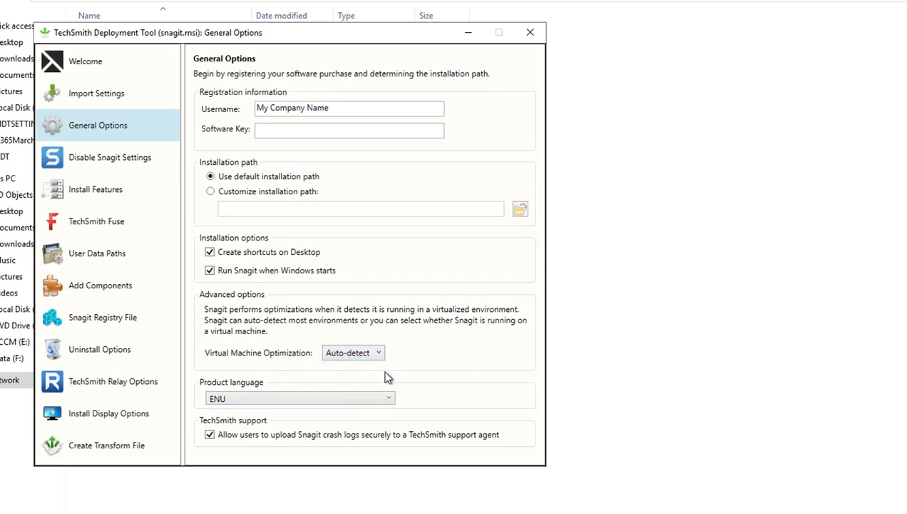
{"action": "left_click", "coordinate": [258, 400]}
{"action": "left_click", "coordinate": [258, 399]}
- Disable automatic updates for Snagit and review the list of features to install
{"action": "left_click", "coordinate": [136, 168]}
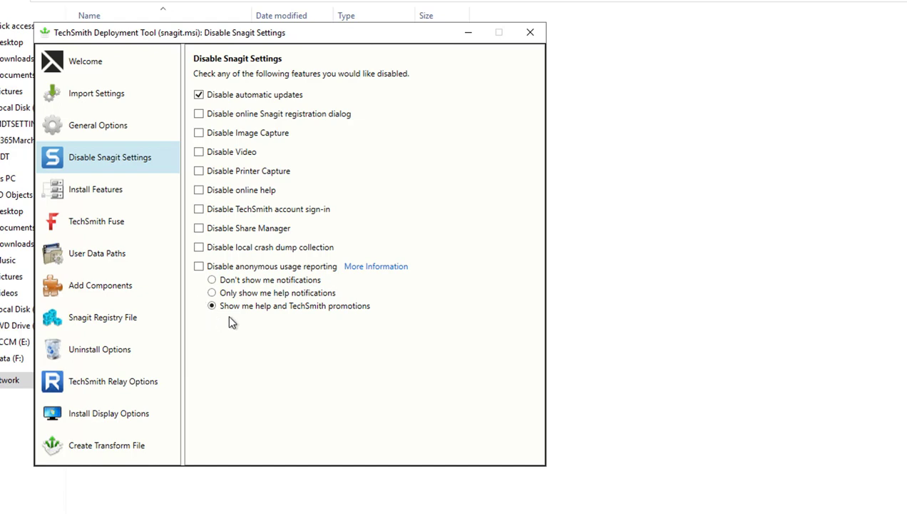
{"action": "left_click", "coordinate": [93, 191]}
{"action": "left_click_drag", "start_coordinate": [531, 170], "coordinate": [500, 85]}
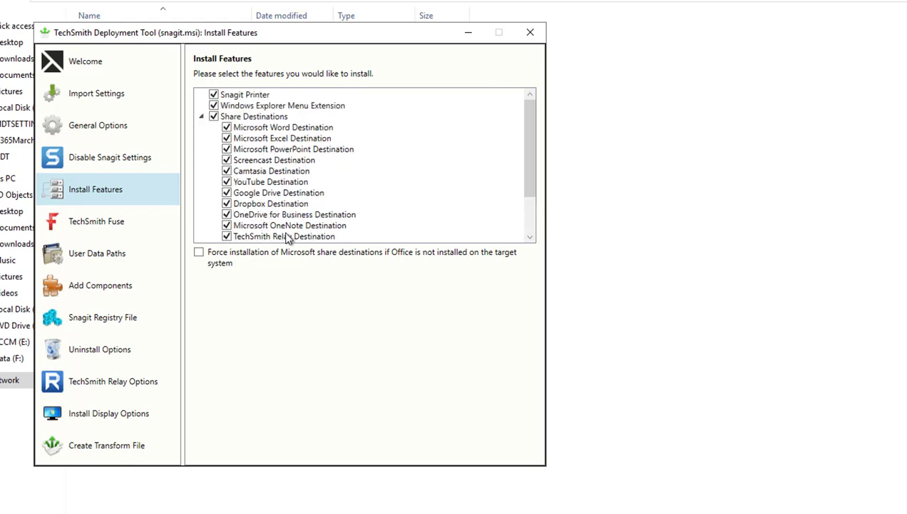
- Review the TechSmith Fuse, user data path, additional component and Snagit registry file settings
{"action": "left_click", "coordinate": [104, 233]}
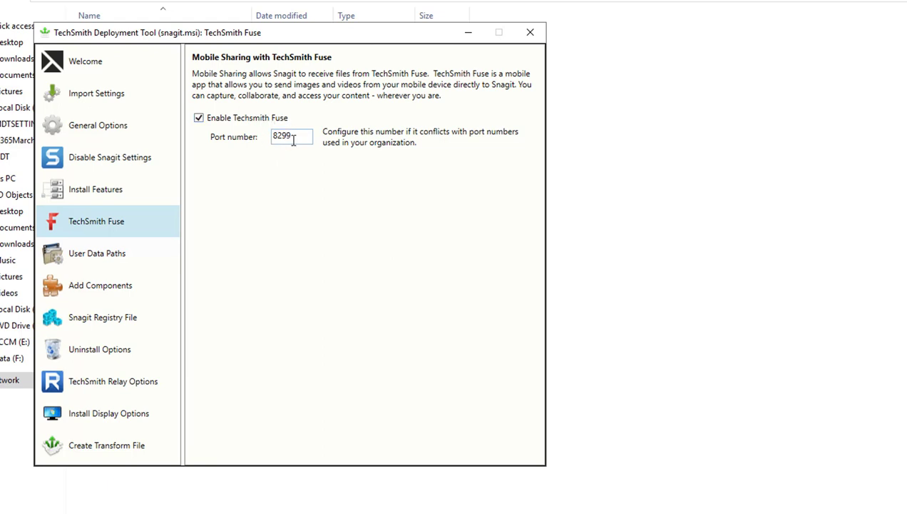
{"action": "left_click", "coordinate": [101, 263]}
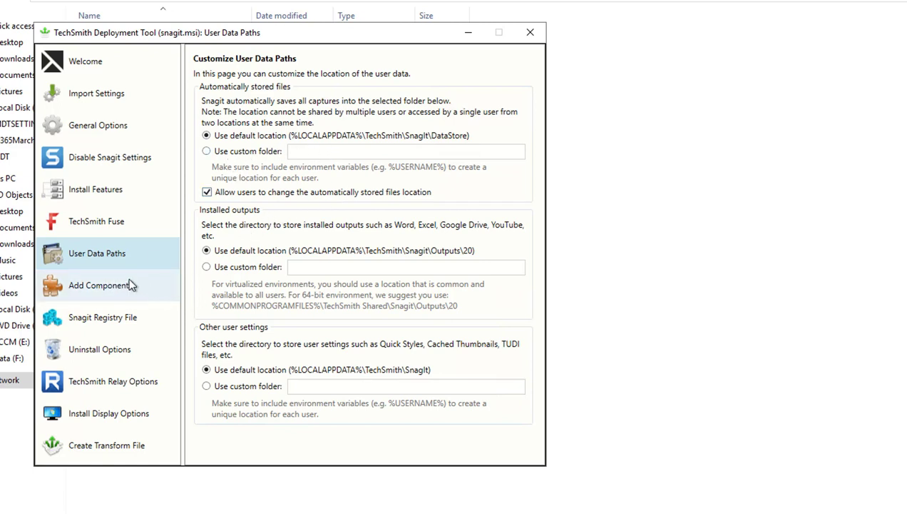
{"action": "left_click", "coordinate": [126, 286]}
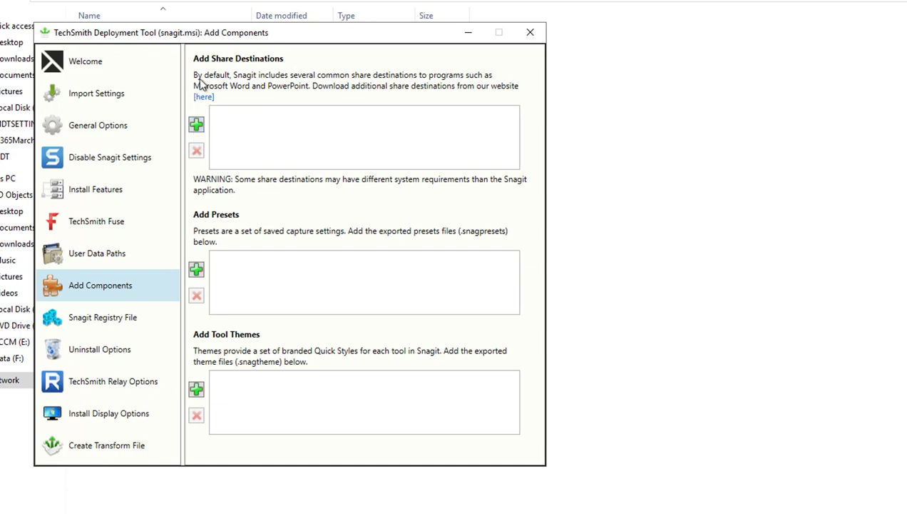
{"action": "left_click", "coordinate": [196, 125]}
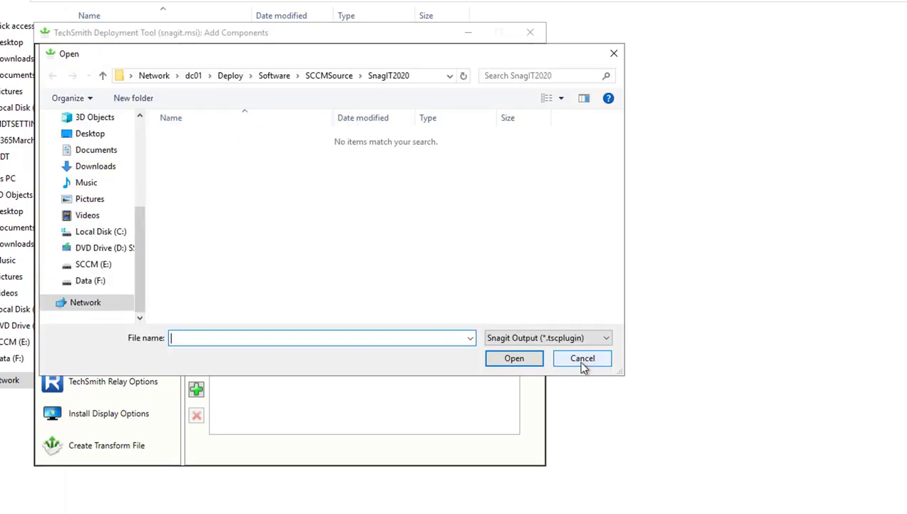
{"action": "left_click", "coordinate": [582, 358]}
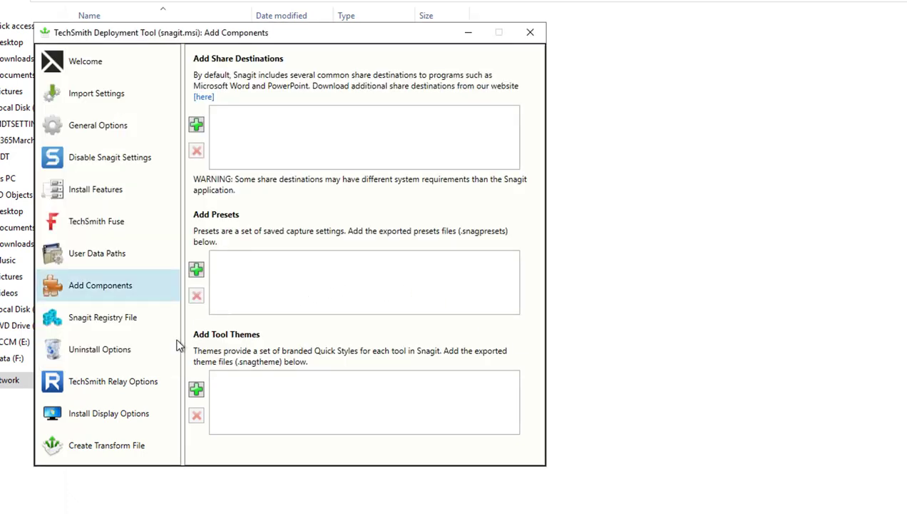
{"action": "left_click", "coordinate": [107, 325]}
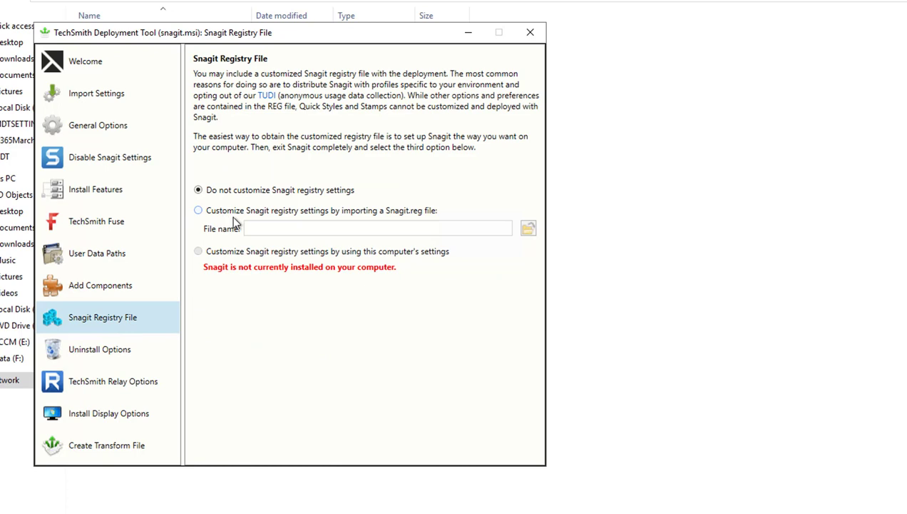
- Set the uninstall options to keep user files and uninstall all previous versions
{"action": "left_click", "coordinate": [112, 352]}
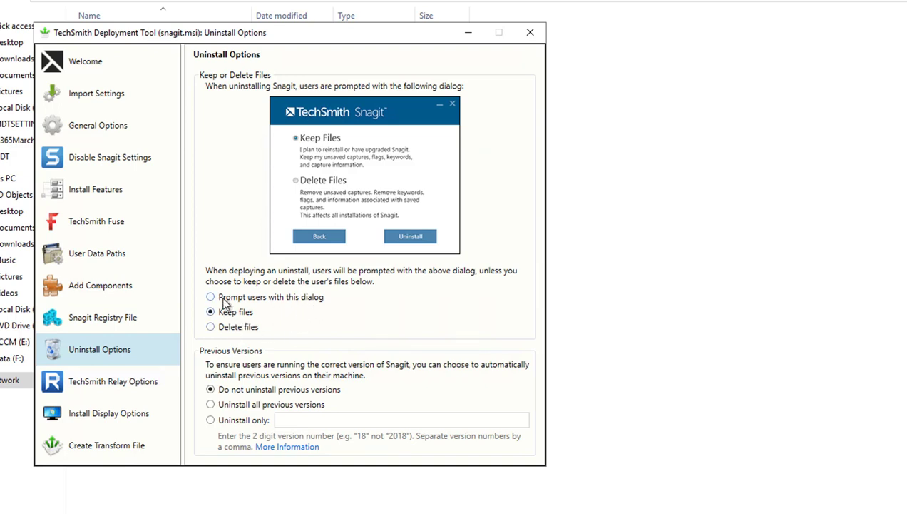
{"action": "left_click", "coordinate": [224, 297]}
{"action": "left_click", "coordinate": [209, 406]}
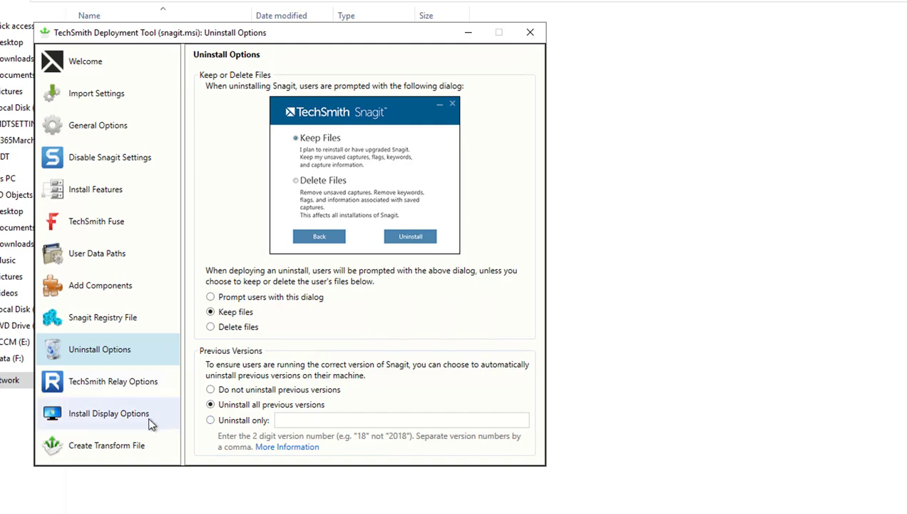
- Set the install display to Quiet (/quiet) and the restart option to Never restart (/norestart)
{"action": "left_click", "coordinate": [121, 415]}
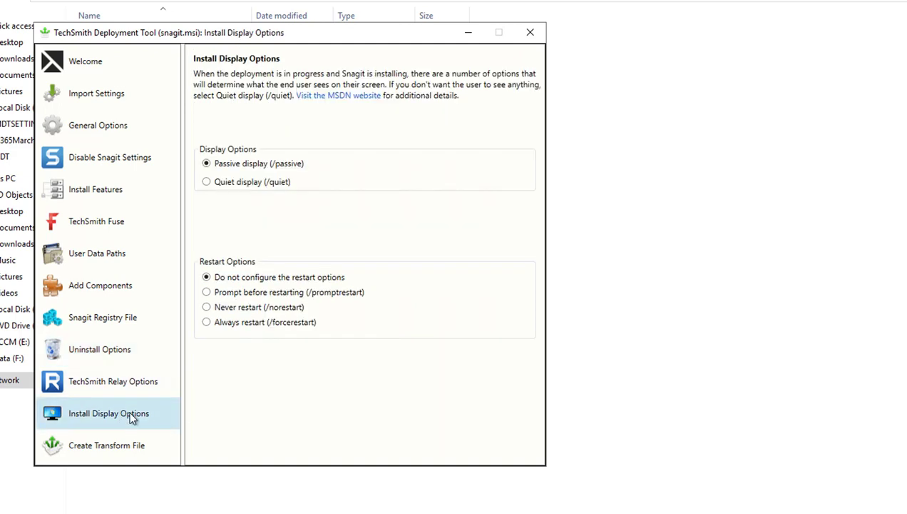
{"action": "left_click", "coordinate": [207, 184]}
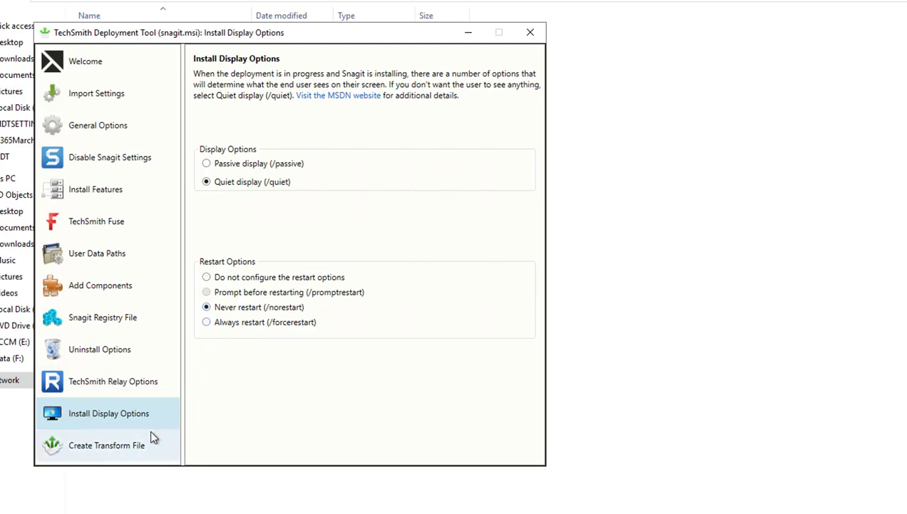
- Accept the End User License Agreement and generate the transform file snagit.mst and batch file snagit.bat in the SnagIT2020 folder
{"action": "left_click", "coordinate": [123, 445]}
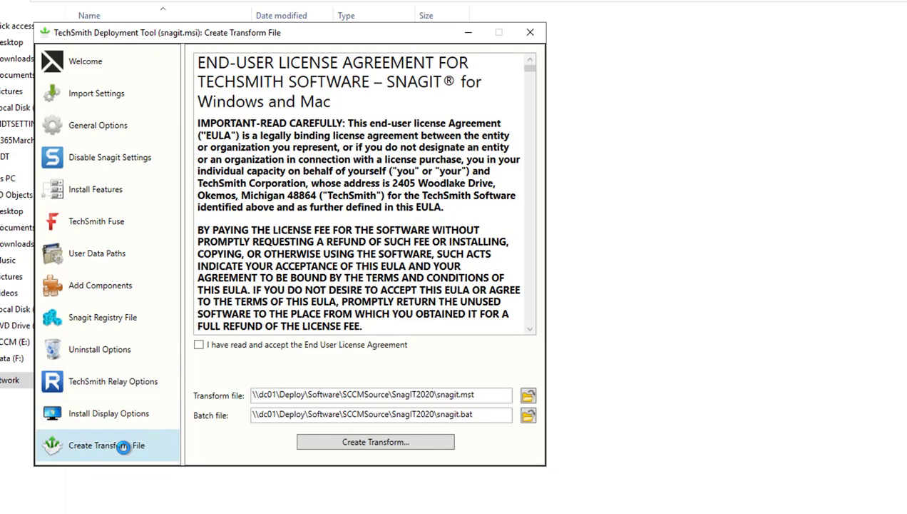
{"action": "double_click", "coordinate": [474, 397]}
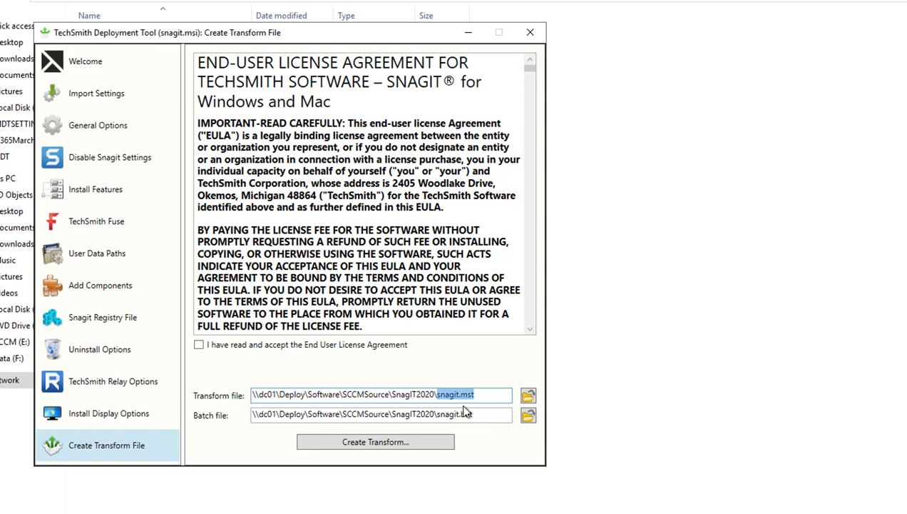
{"action": "left_click", "coordinate": [393, 442]}
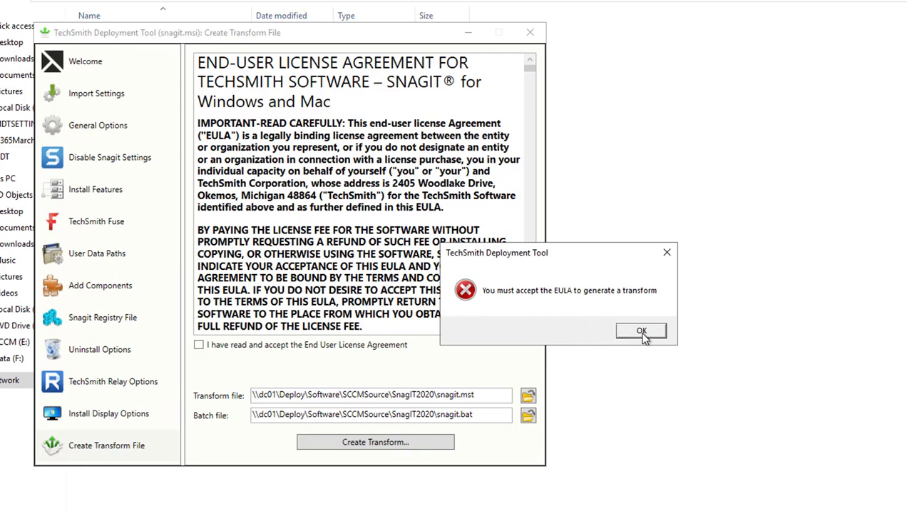
{"action": "left_click", "coordinate": [642, 333]}
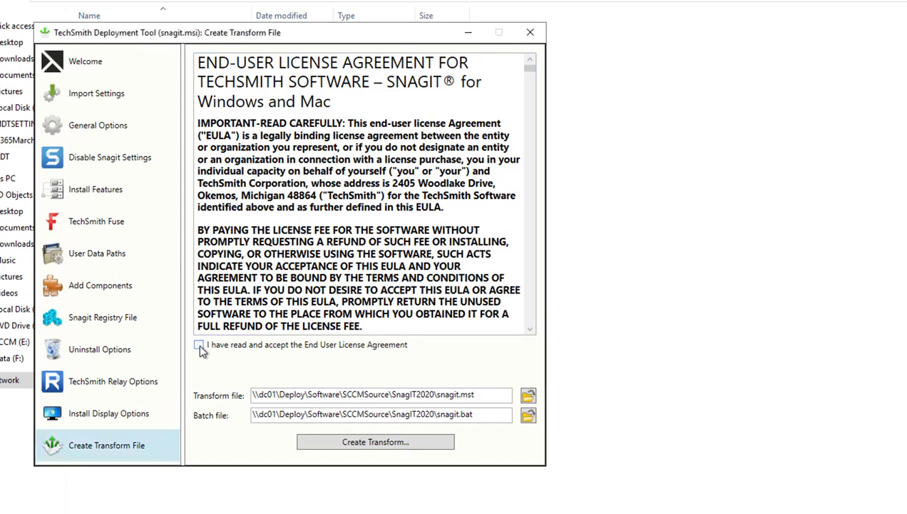
{"action": "left_click", "coordinate": [375, 441]}
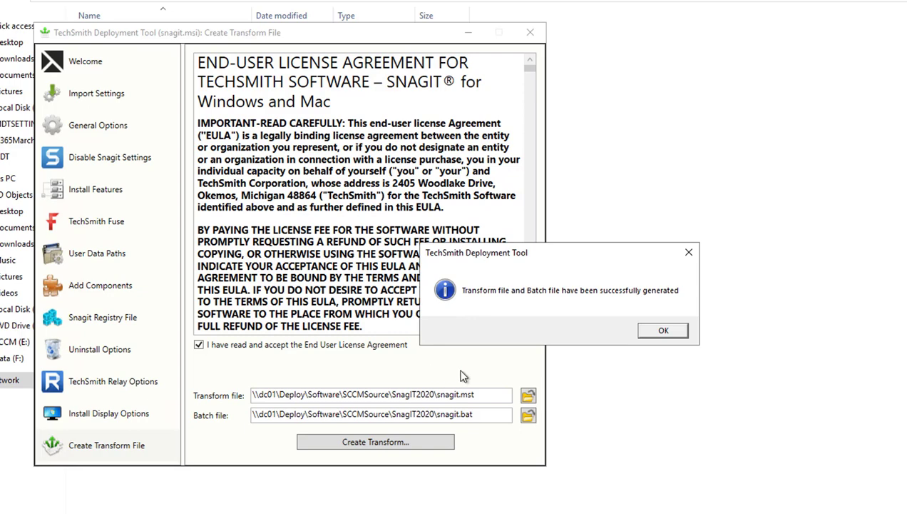
{"action": "left_click", "coordinate": [667, 331]}
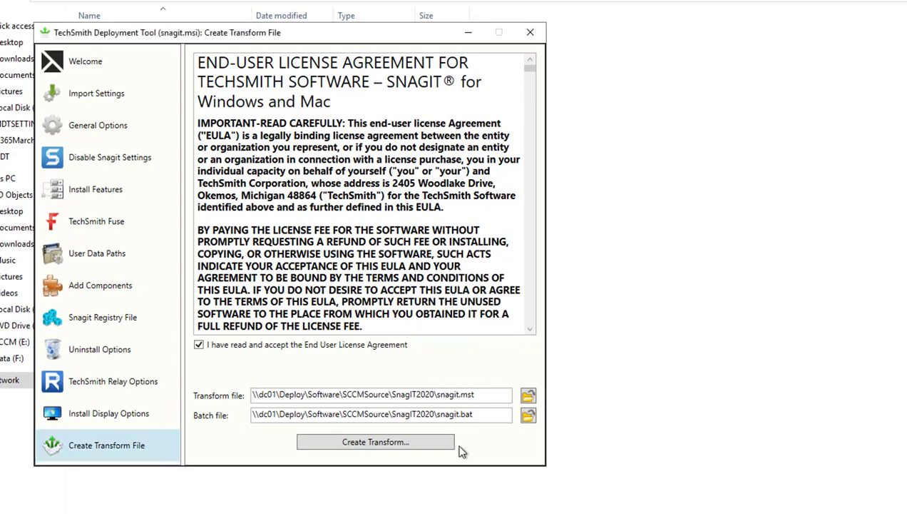
- Close the deployment tool and check the generated snagit.mst and snagit.bat files in the SnagIT2020 folder
{"action": "key", "text": "super"}
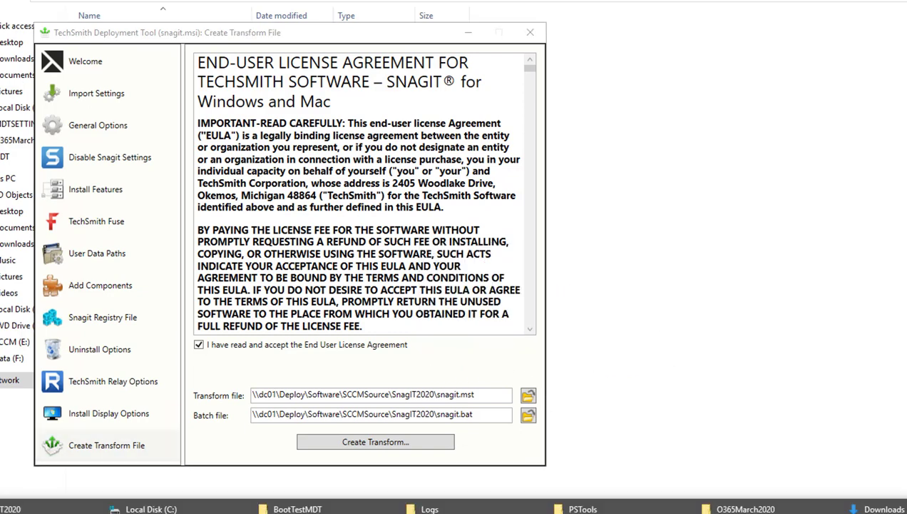
{"action": "key", "text": "alt+F4"}
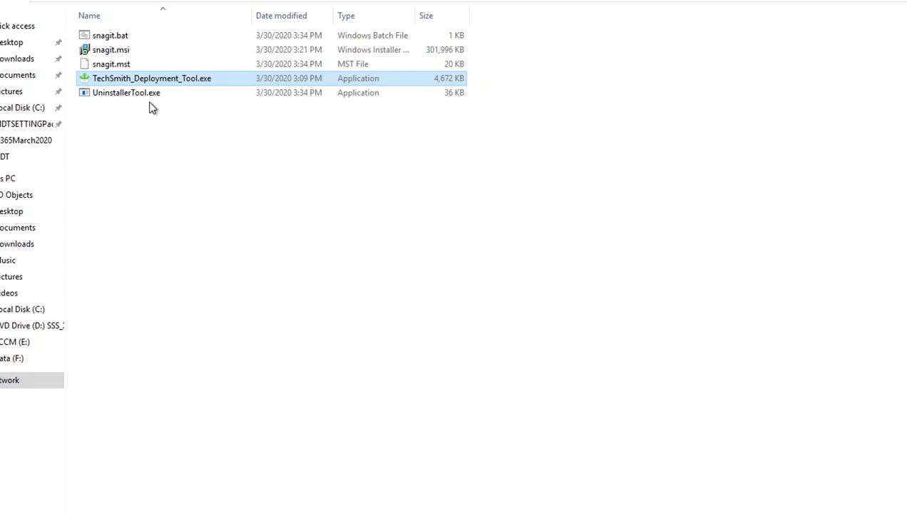
{"action": "left_click", "coordinate": [126, 65]}
{"action": "left_click", "coordinate": [118, 38]}
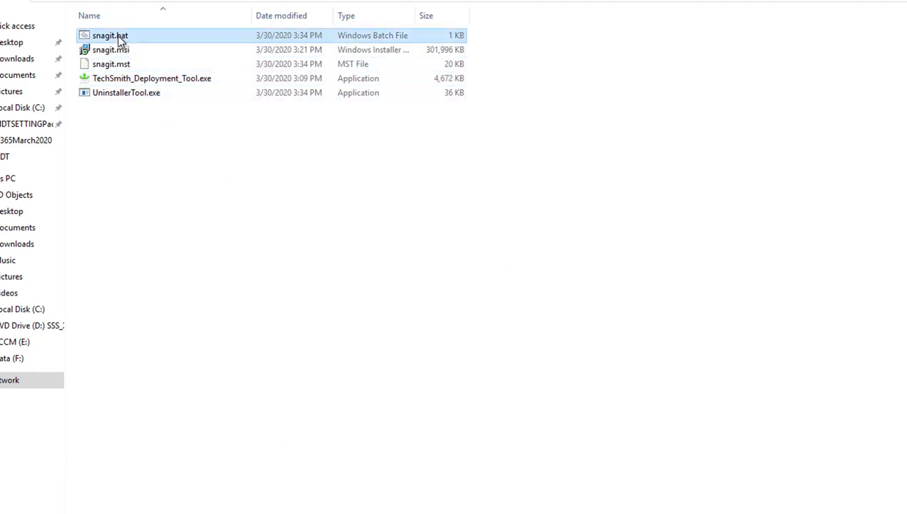
- Open snagit.bat for editing and examine its uninstaller line and the msiexec command with the transform and quiet switches
{"action": "right_click", "coordinate": [120, 39]}
{"action": "left_click", "coordinate": [151, 61]}
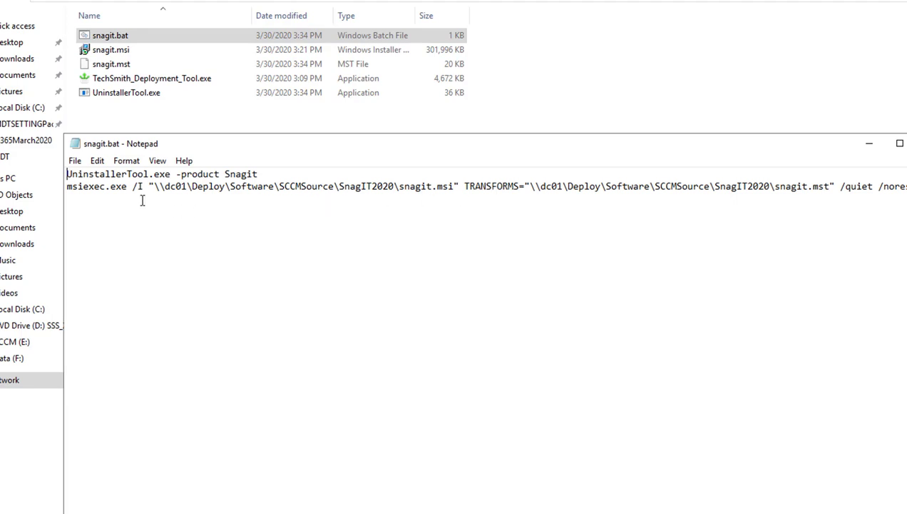
{"action": "left_click_drag", "start_coordinate": [237, 152], "coordinate": [261, 113]}
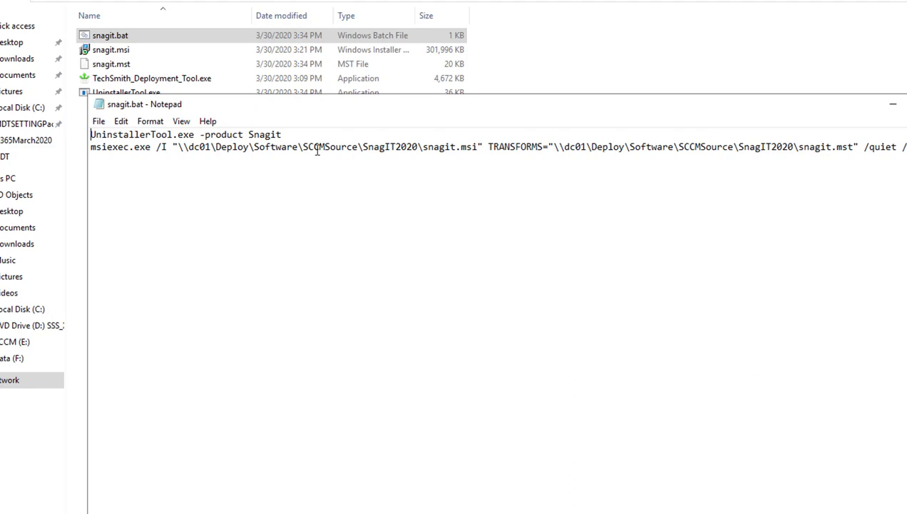
{"action": "left_click_drag", "start_coordinate": [313, 150], "coordinate": [699, 156]}
{"action": "left_click_drag", "start_coordinate": [414, 151], "coordinate": [901, 149]}
{"action": "left_click_drag", "start_coordinate": [593, 148], "coordinate": [260, 134]}
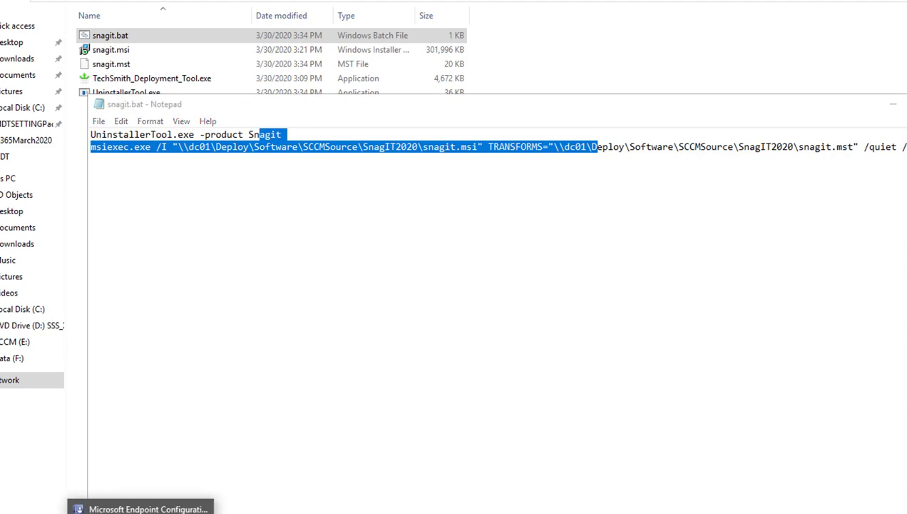
- Switch to Configuration Manager and start a new application in the Software Library with automatic detection from a Windows Installer (*.msi file)
{"action": "key", "text": "alt+Tab"}
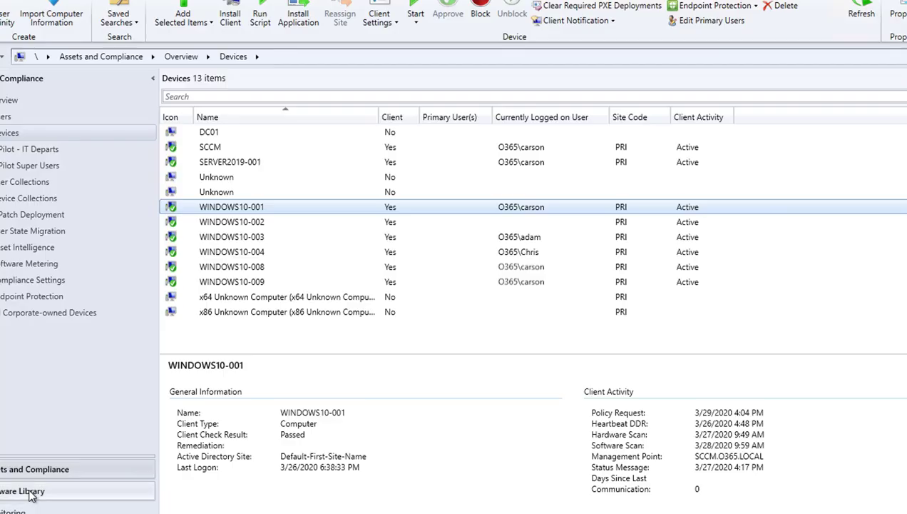
{"action": "left_click", "coordinate": [22, 491]}
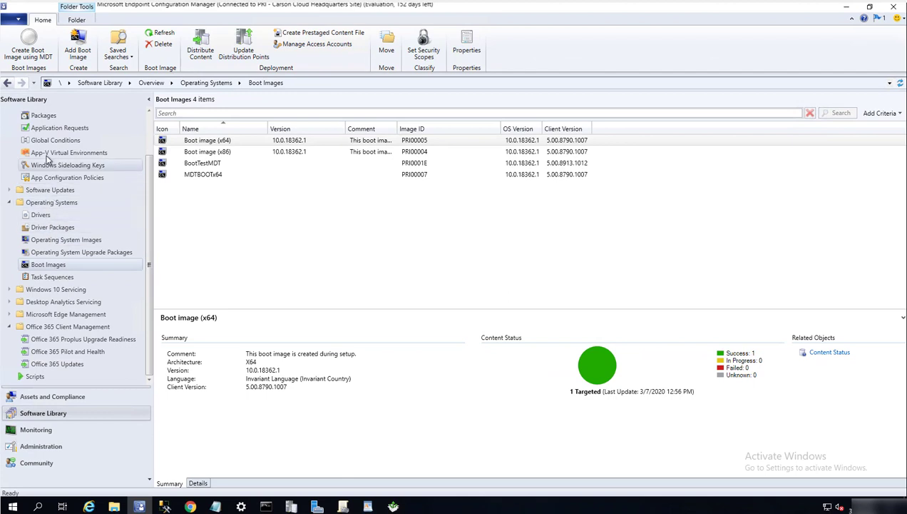
{"action": "scroll", "coordinate": [132, 142], "scroll_direction": "up", "scroll_amount": 2}
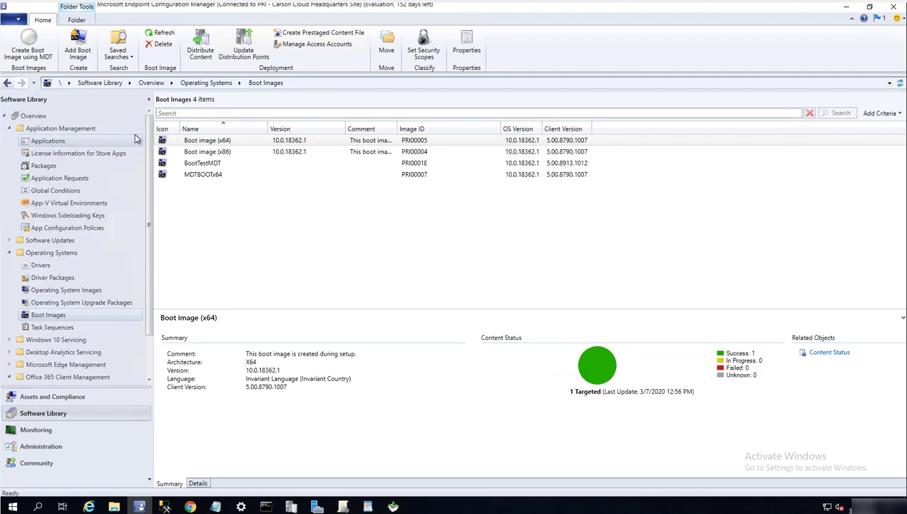
{"action": "left_click", "coordinate": [59, 142]}
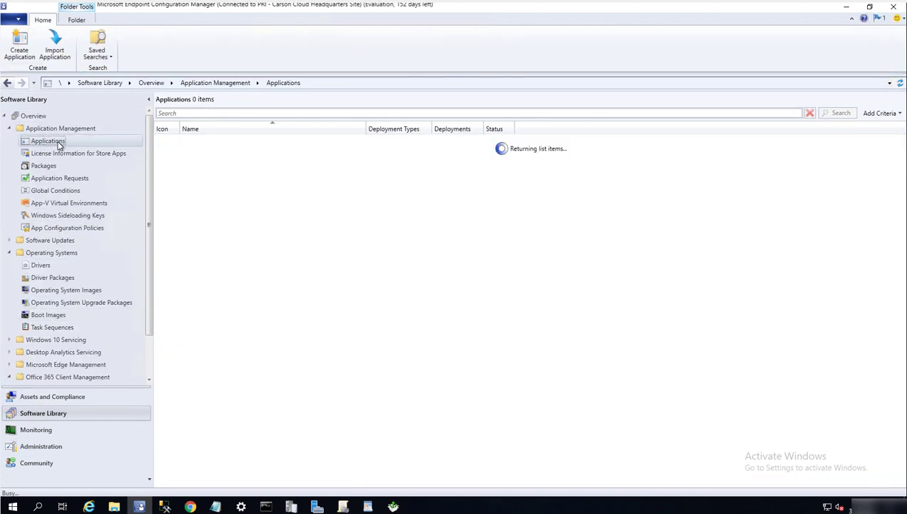
{"action": "right_click", "coordinate": [60, 143]}
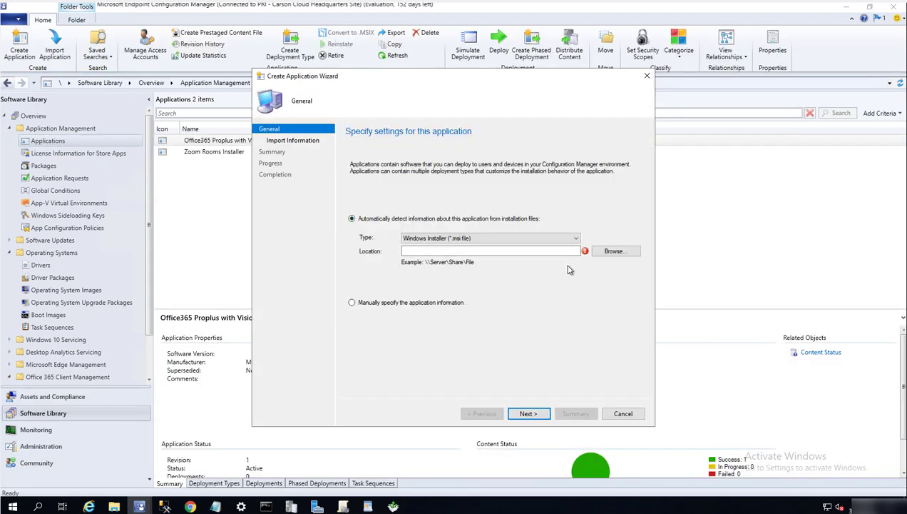
{"action": "left_click", "coordinate": [485, 240]}
{"action": "left_click", "coordinate": [485, 240]}
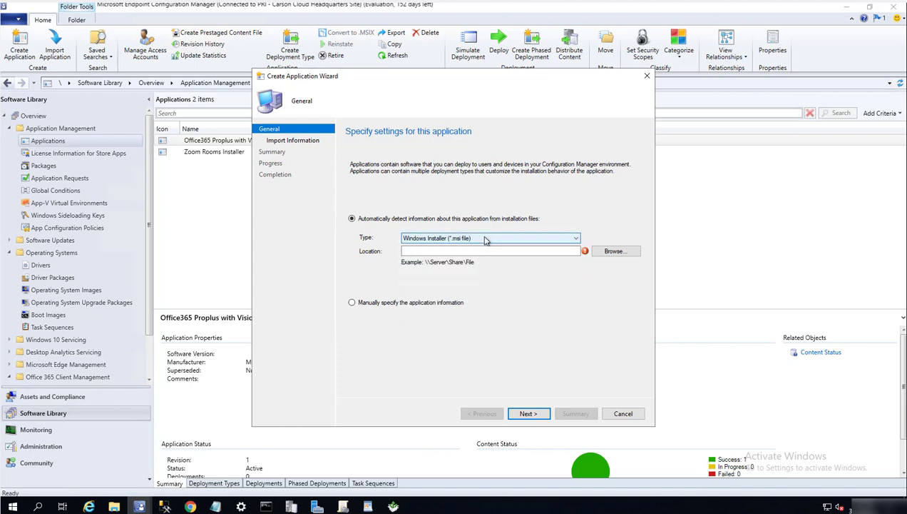
{"action": "left_click", "coordinate": [408, 304]}
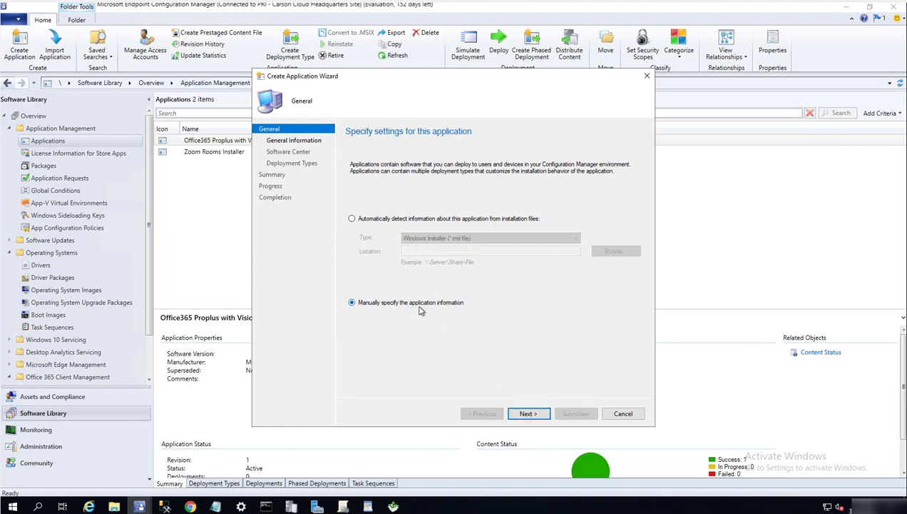
{"action": "left_click", "coordinate": [408, 219]}
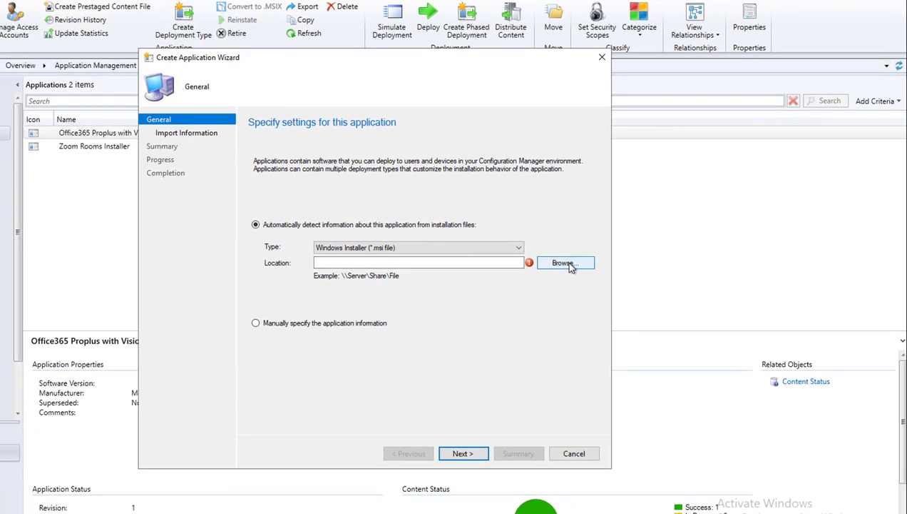
- Choose snagit.msi from the SCCMSource\SnagIT2020 network folder and import its application information
{"action": "left_click", "coordinate": [565, 263]}
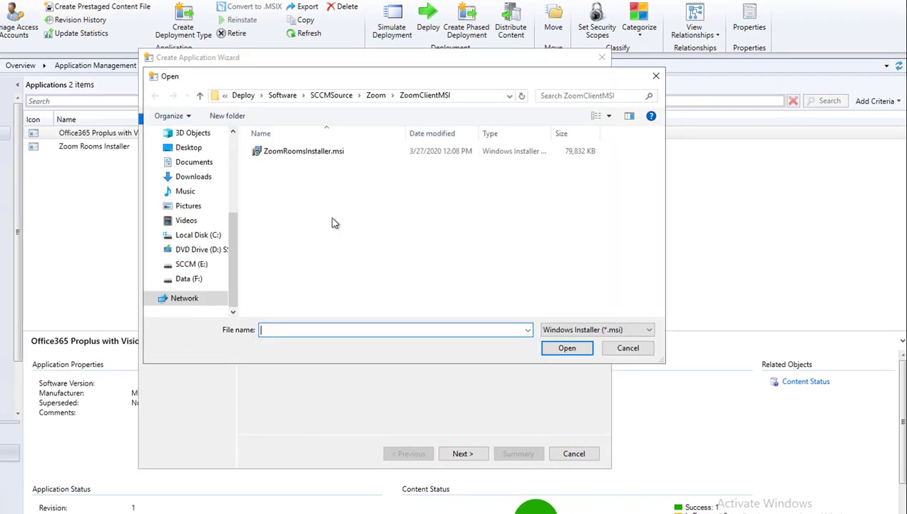
{"action": "left_click", "coordinate": [340, 100]}
{"action": "left_click", "coordinate": [337, 248]}
{"action": "key", "text": "s"}
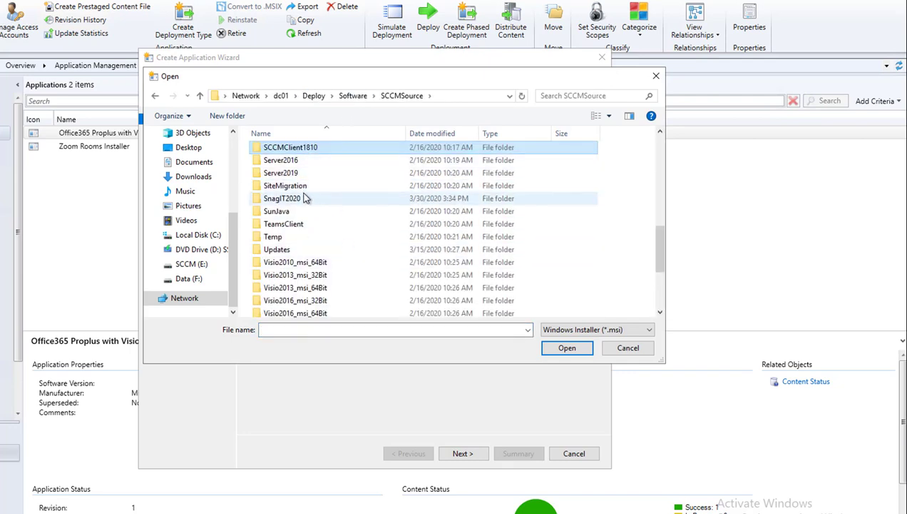
{"action": "double_click", "coordinate": [299, 198]}
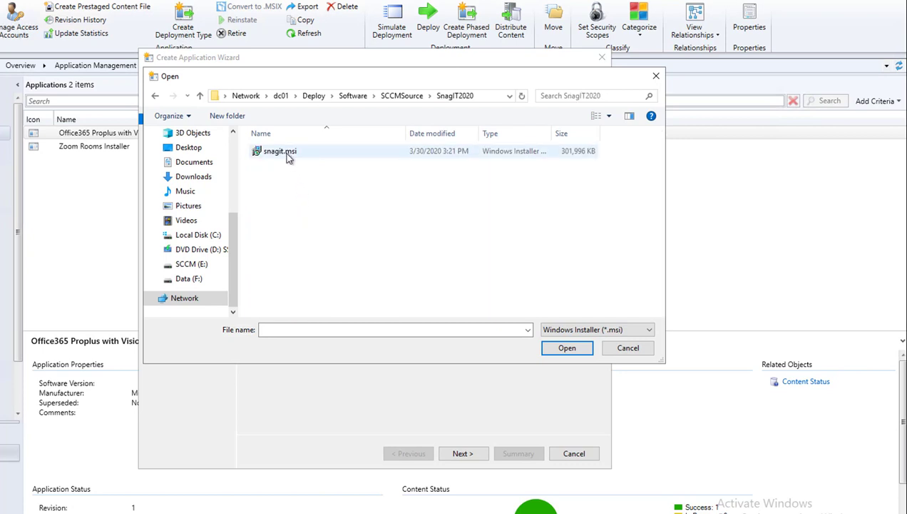
{"action": "double_click", "coordinate": [285, 153]}
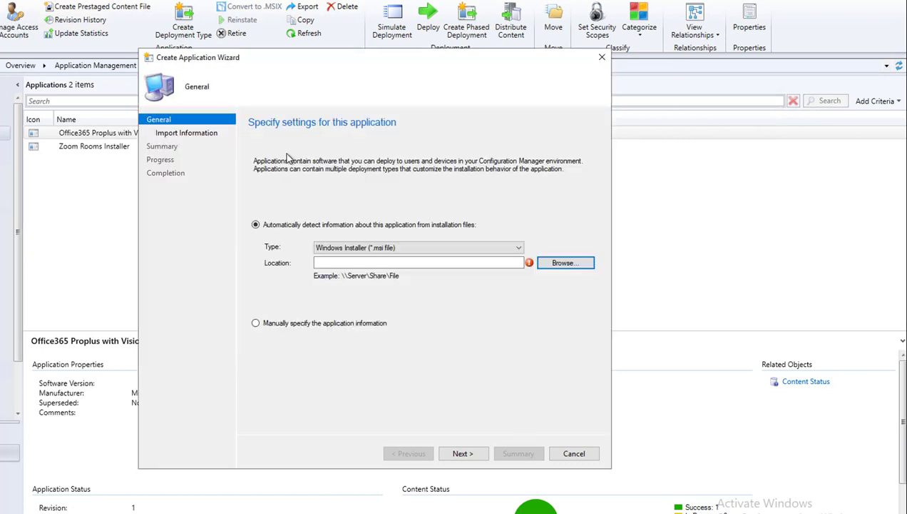
{"action": "left_click", "coordinate": [465, 454]}
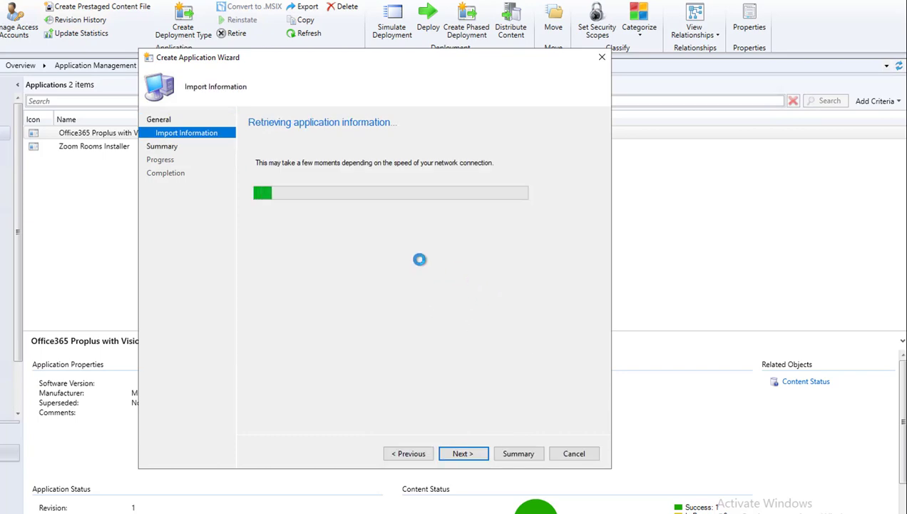
{"action": "left_click", "coordinate": [468, 455]}
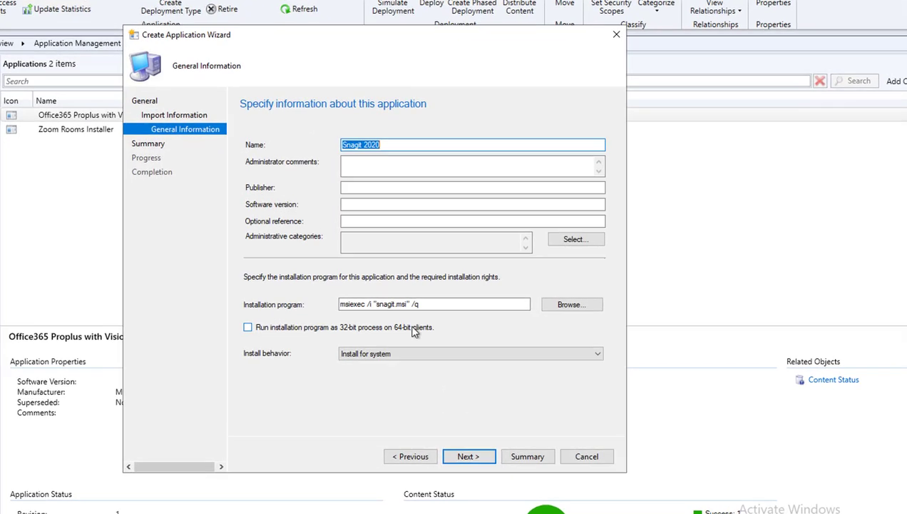
- Set the installation program to msiexec /i "snagit.msi" /qn TRANSFORMS="snagit.mst"
{"action": "left_click", "coordinate": [432, 303]}
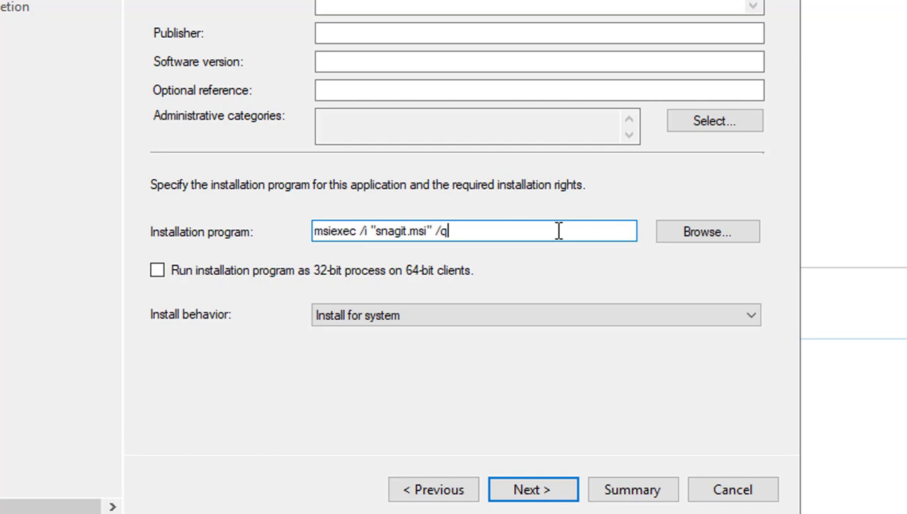
{"action": "type", "text": "n TRANS"}
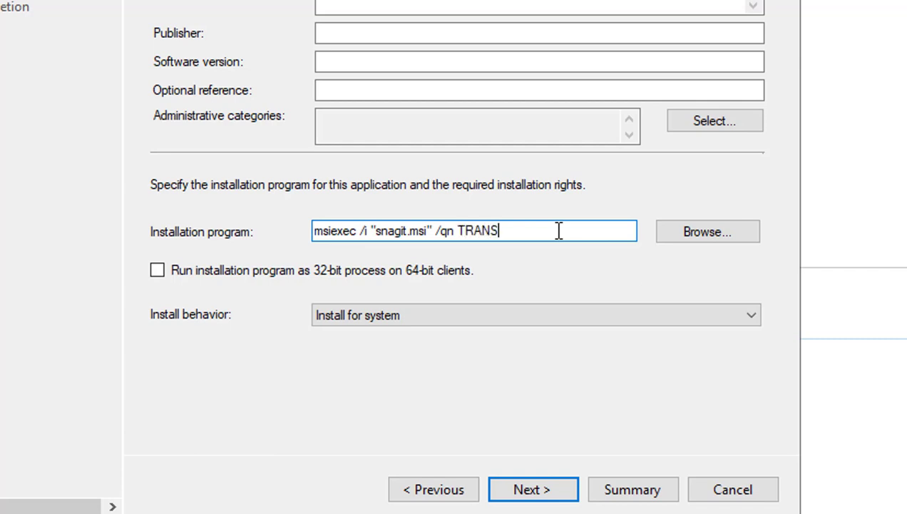
{"action": "type", "text": "FORMS"}
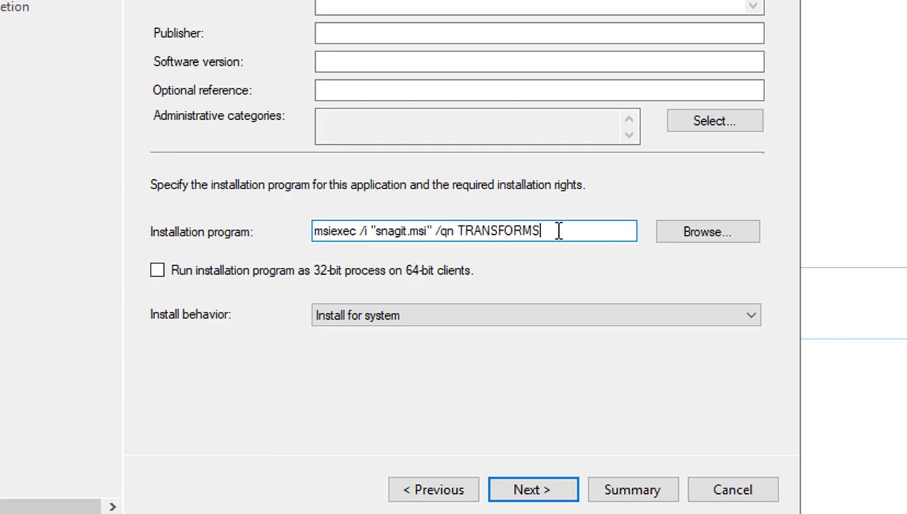
{"action": "type", "text": "="}
{"action": "type", "text": "snagit.mst"}
{"action": "type", "text": "\""}
{"action": "left_click_drag", "start_coordinate": [357, 231], "coordinate": [586, 251]}
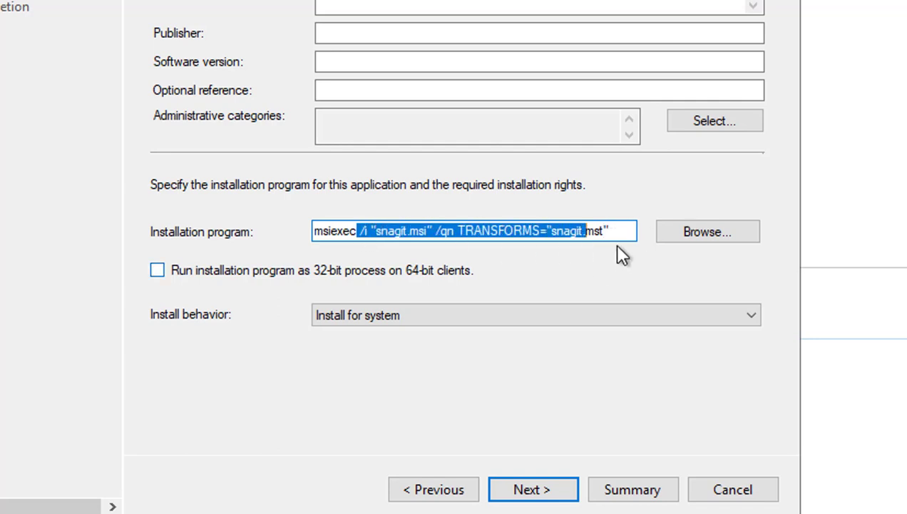
{"action": "left_click", "coordinate": [613, 239]}
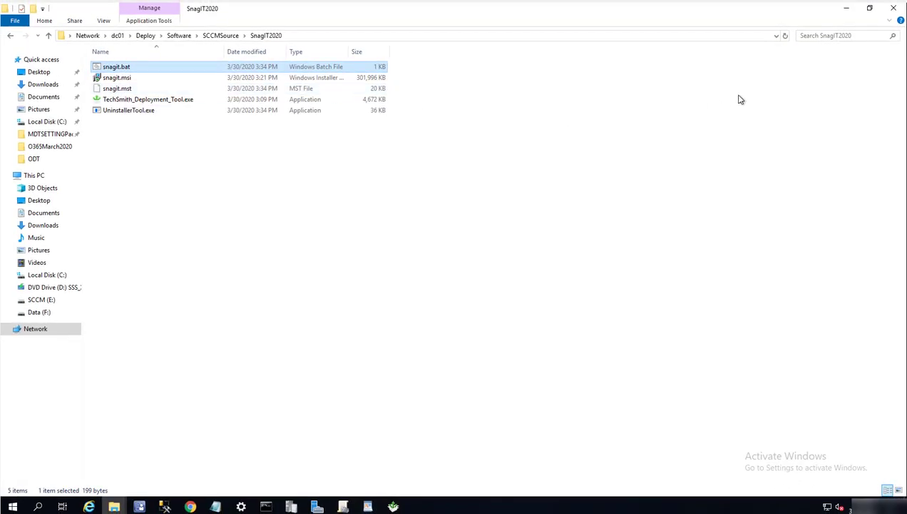
- Minimize the SnagIT2020 folder window and complete the creation of the Snagit 2020 application
{"action": "left_click", "coordinate": [846, 10]}
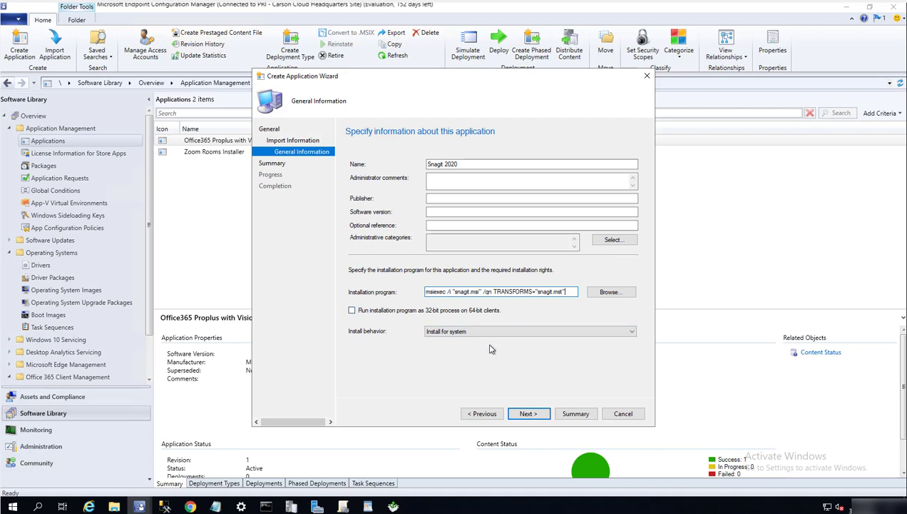
{"action": "left_click", "coordinate": [525, 415]}
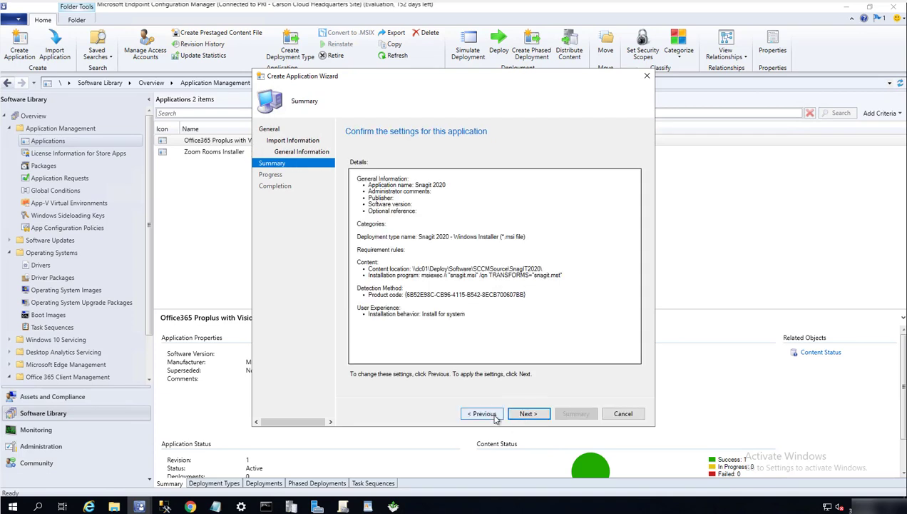
{"action": "left_click", "coordinate": [527, 413]}
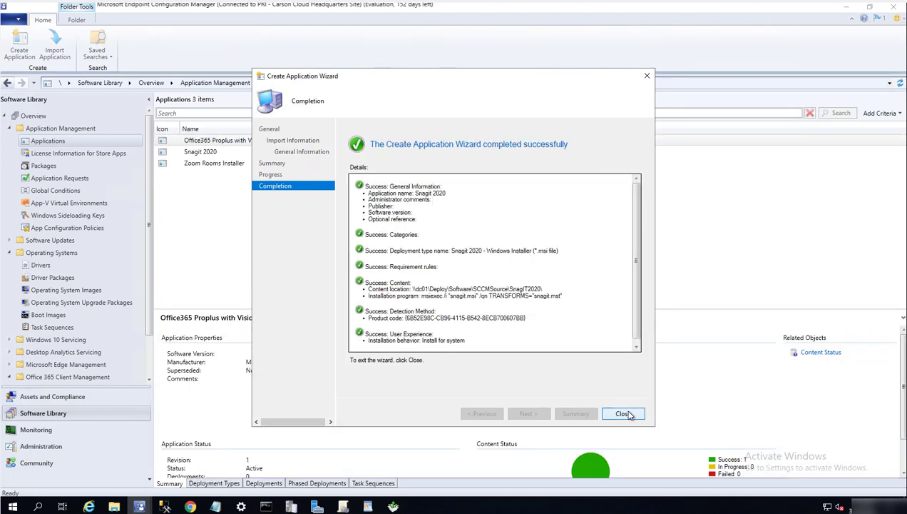
{"action": "left_click", "coordinate": [624, 414]}
- Rename the deployment type of the Snagit 2020 application as "Snagit 2020 - Installation"
{"action": "left_click", "coordinate": [214, 483]}
{"action": "left_click", "coordinate": [270, 347]}
{"action": "left_click", "coordinate": [228, 164]}
{"action": "left_click", "coordinate": [214, 152]}
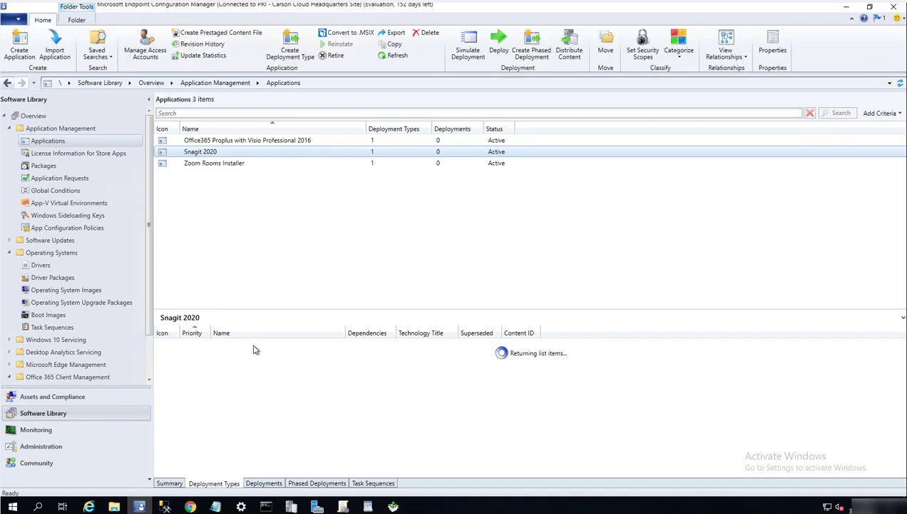
{"action": "right_click", "coordinate": [254, 348]}
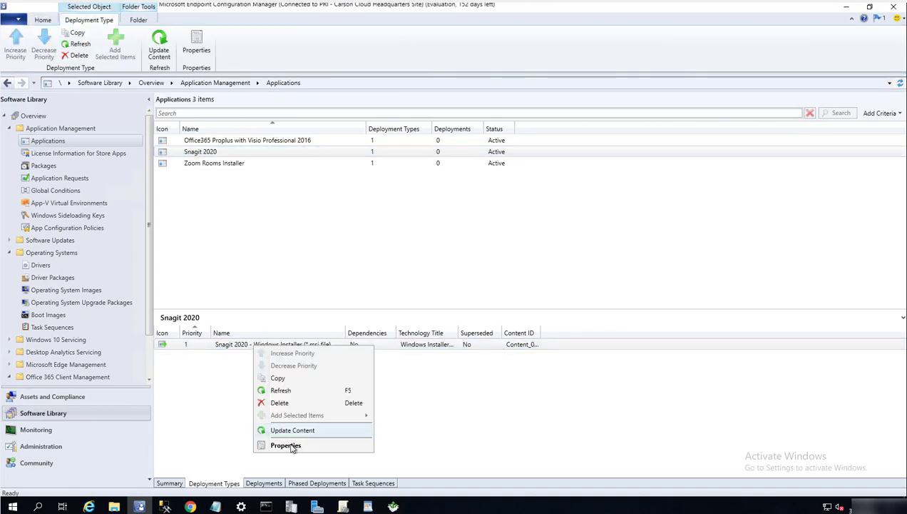
{"action": "left_click", "coordinate": [290, 443]}
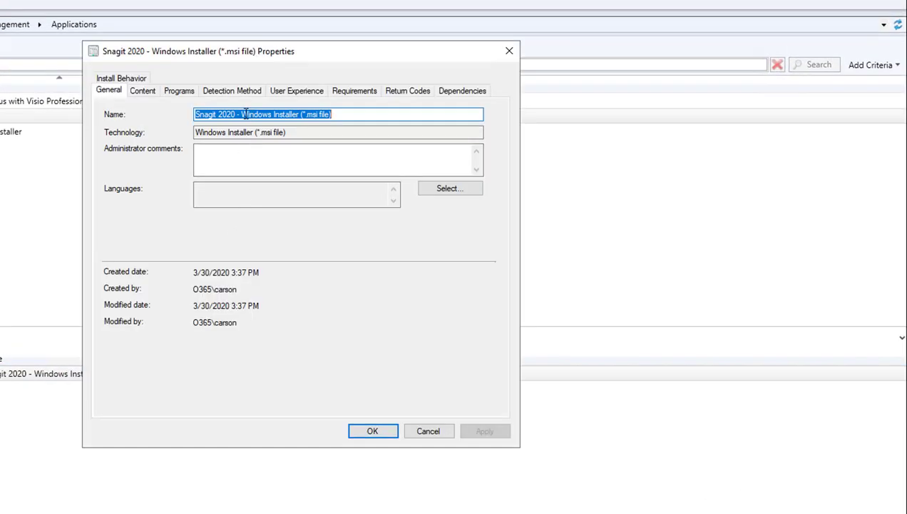
{"action": "left_click_drag", "start_coordinate": [243, 114], "coordinate": [398, 119]}
{"action": "type", "text": "I"}
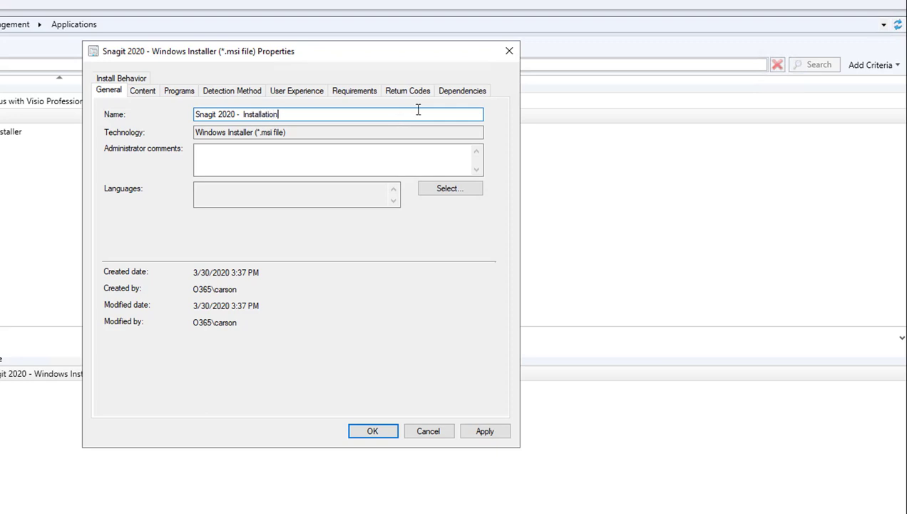
{"action": "left_click", "coordinate": [377, 155]}
- Review the deployment type's content settings and its install and uninstall commands
{"action": "left_click", "coordinate": [142, 90]}
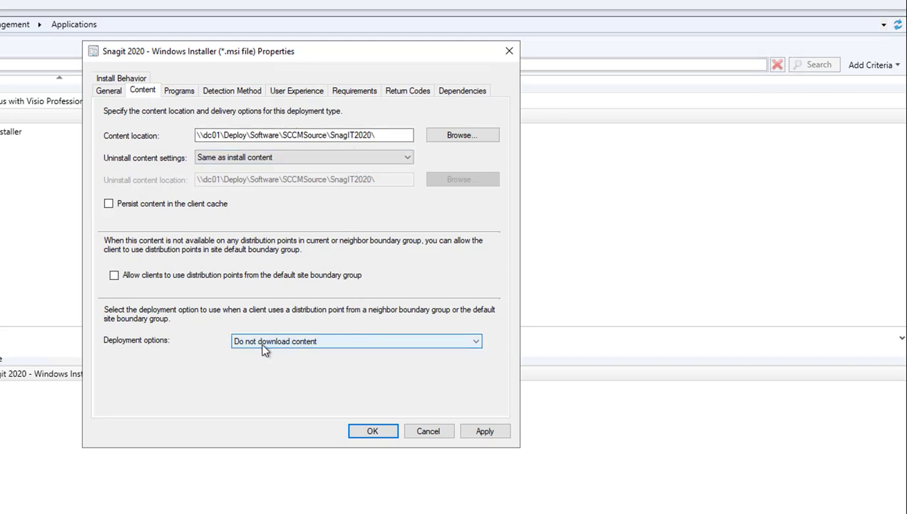
{"action": "left_click", "coordinate": [179, 92]}
{"action": "left_click_drag", "start_coordinate": [247, 129], "coordinate": [431, 165]}
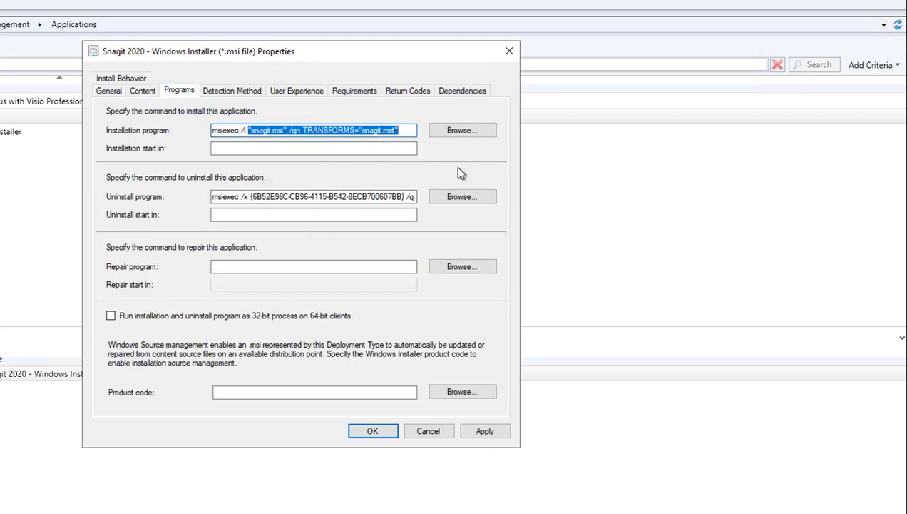
{"action": "left_click_drag", "start_coordinate": [403, 130], "coordinate": [79, 108]}
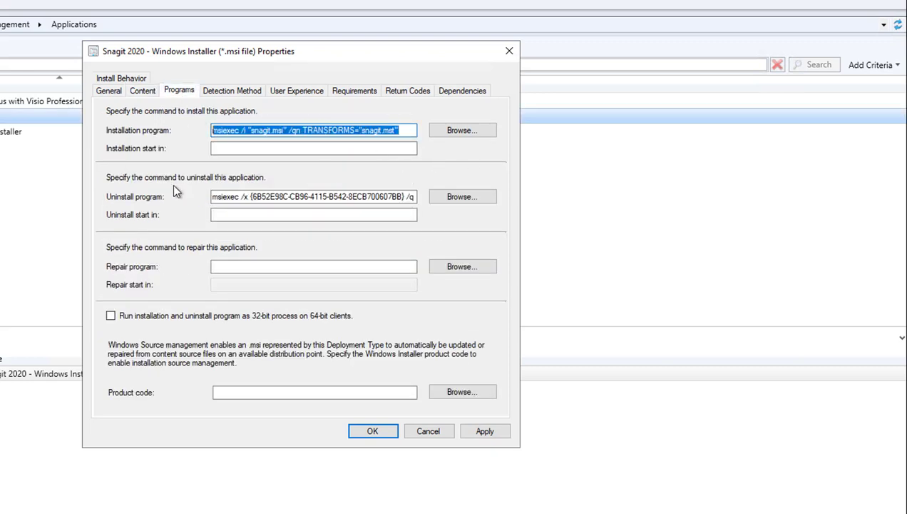
{"action": "left_click_drag", "start_coordinate": [227, 196], "coordinate": [490, 222]}
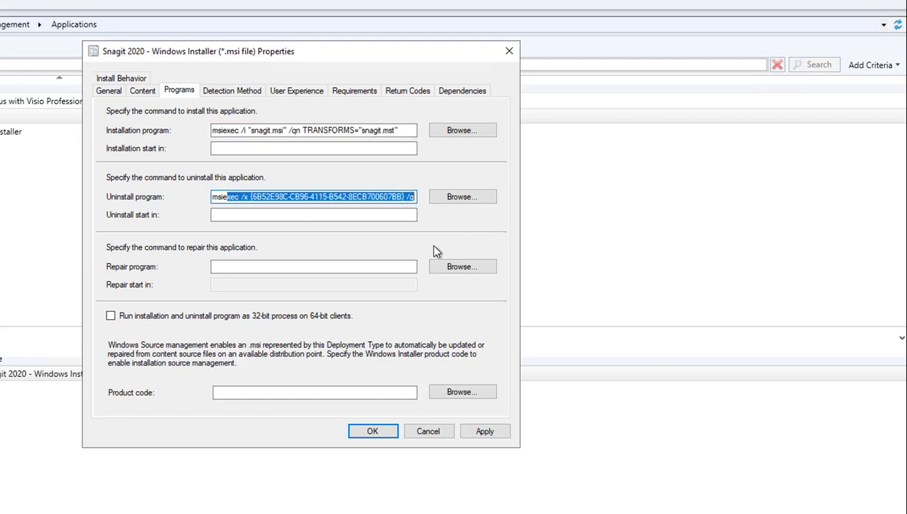
- Review the detection method, user experience, requirements and return codes, and save the deployment type properties
{"action": "left_click", "coordinate": [222, 91]}
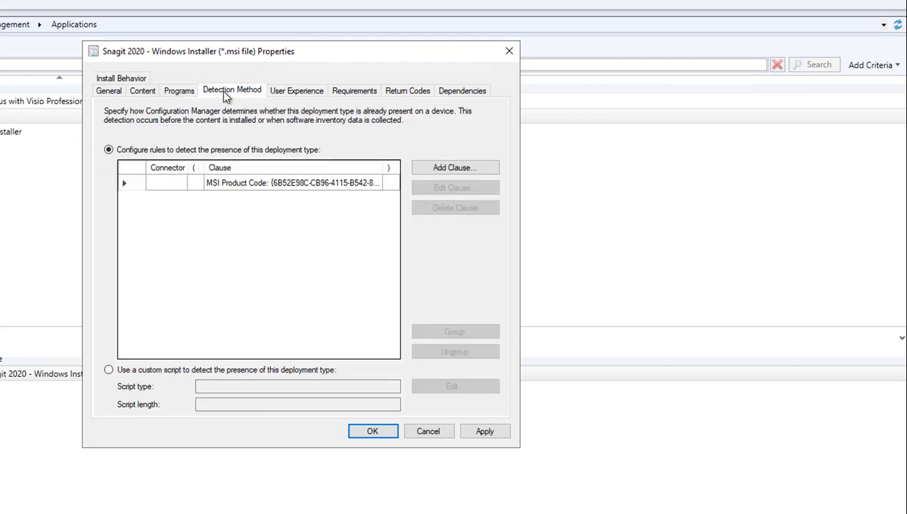
{"action": "left_click", "coordinate": [283, 185]}
{"action": "left_click", "coordinate": [429, 188]}
{"action": "left_click", "coordinate": [460, 441]}
{"action": "left_click", "coordinate": [294, 90]}
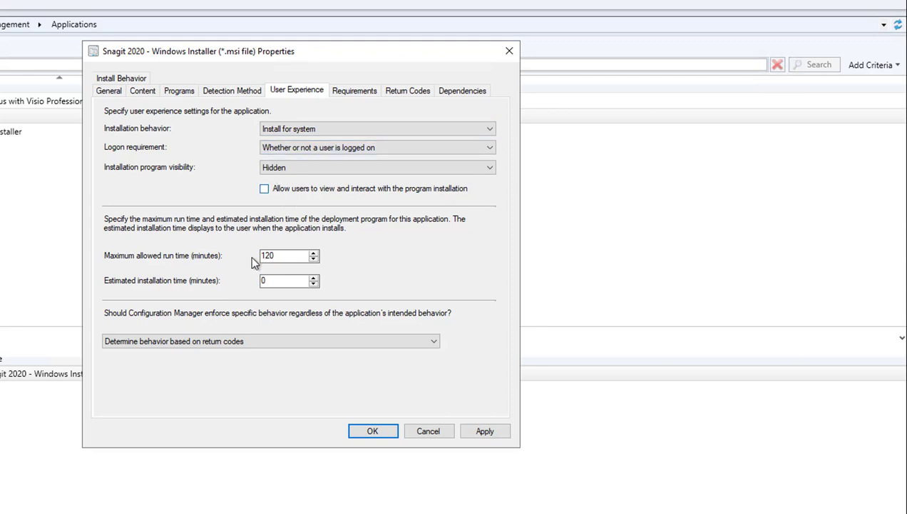
{"action": "left_click", "coordinate": [355, 93]}
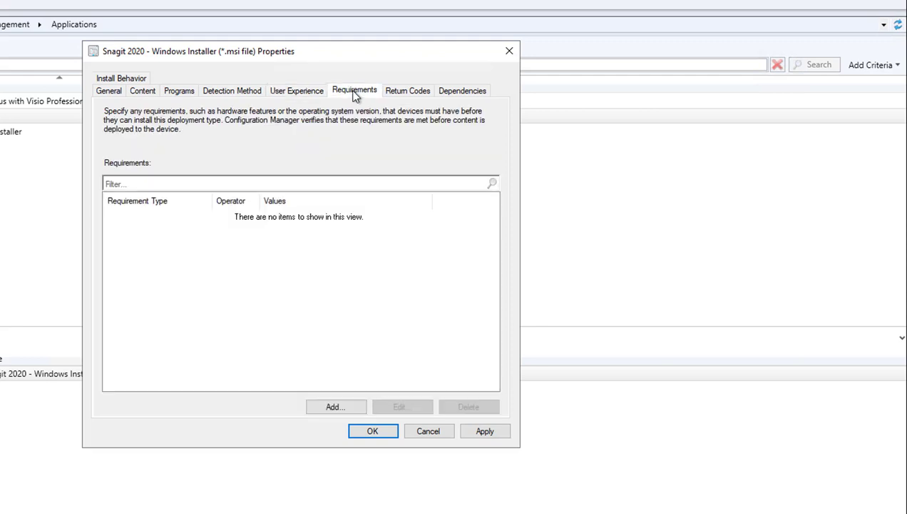
{"action": "left_click", "coordinate": [400, 96]}
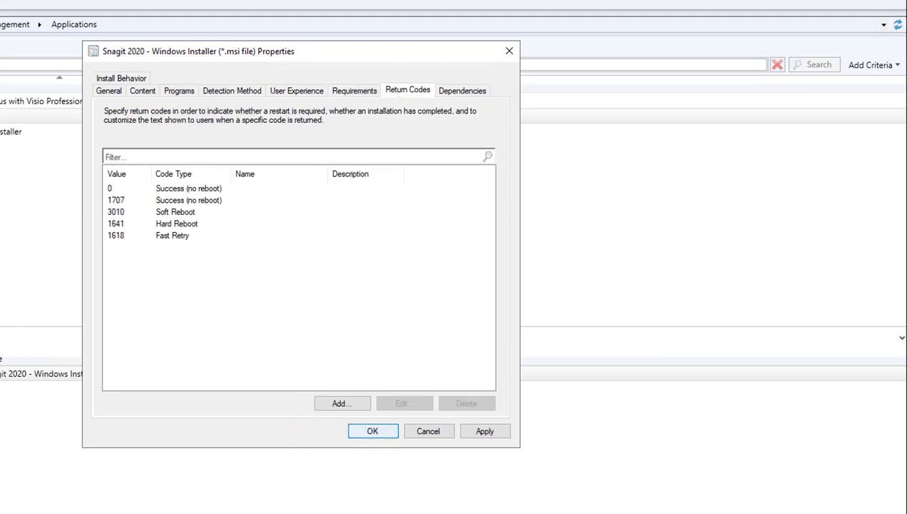
{"action": "key", "text": "Return"}
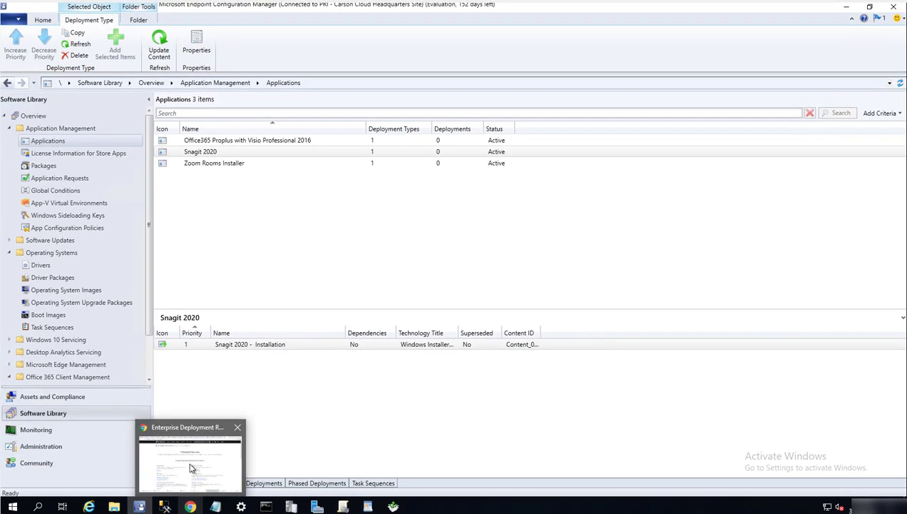
- Switch to Chrome and view the TechSmith Enterprise Resources page
{"action": "left_click", "coordinate": [191, 469]}
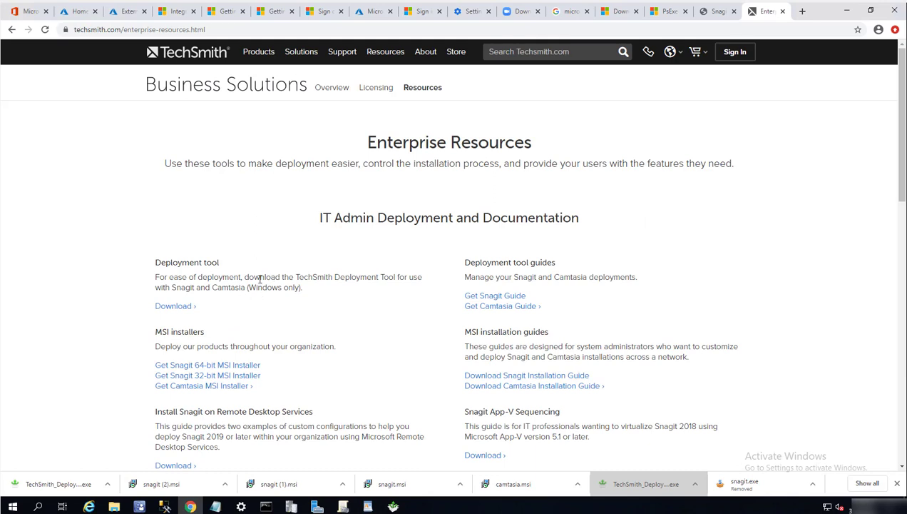